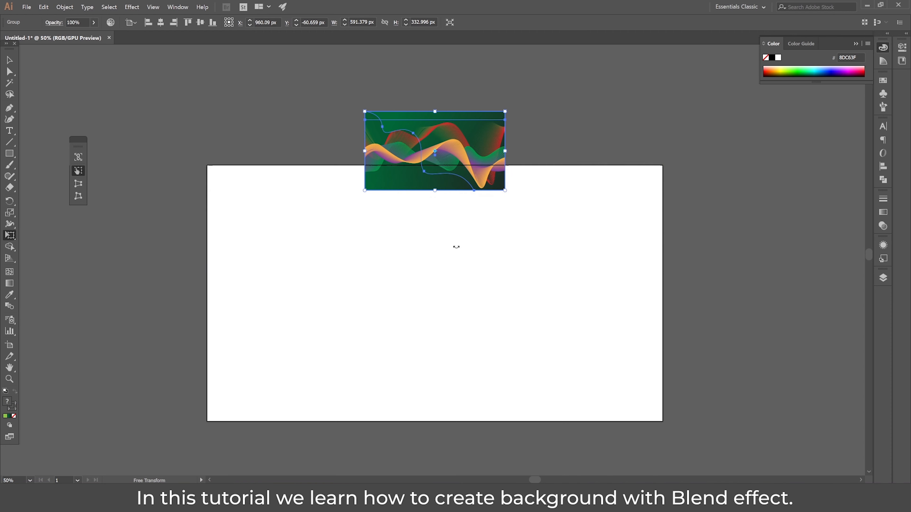
Step: Move the finished wave sample so it overlaps the artboard's upper edge at about X 960, Y 87 px, and deselect it
scroll(432, 198, "up", 1)
key("v")
left_click_drag(434, 172, 430, 135)
scroll(404, 204, "up", 1)
scroll(405, 206, "down", 3)
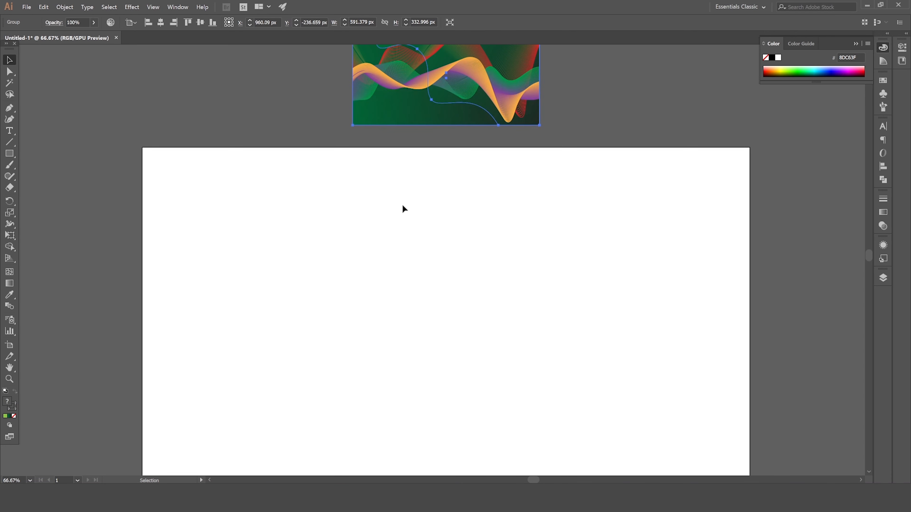
left_click_drag(447, 89, 445, 188)
key("space")
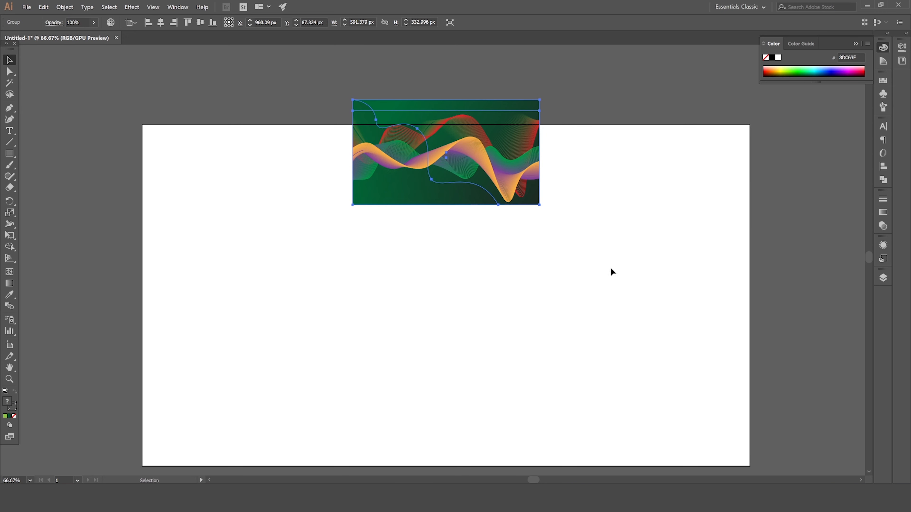
left_click_drag(607, 250, 606, 237)
left_click(427, 179)
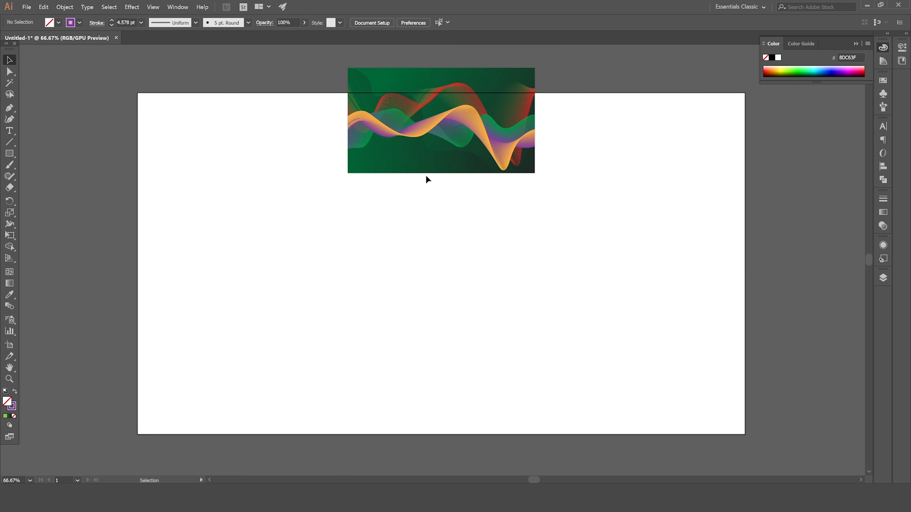
Step: Draw a purple open wave curve about 1980 px wide across the artboard with the Pen tool, extending past both side edges
left_click(9, 107)
left_click(128, 301)
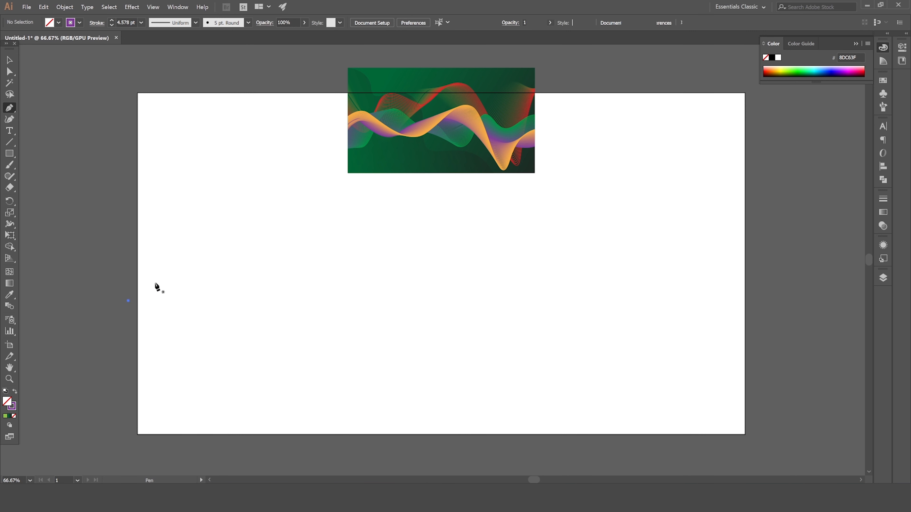
left_click_drag(217, 256, 262, 287)
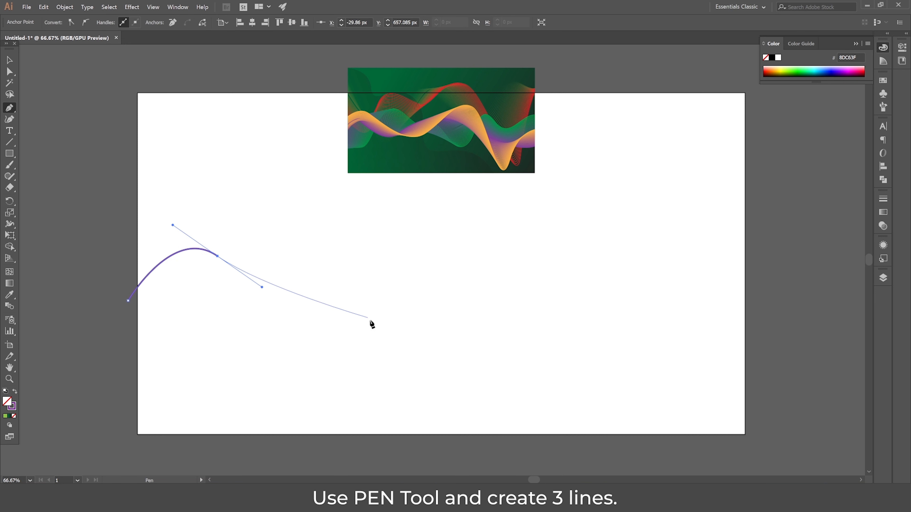
mouse_move(371, 322)
left_mouse_down()
mouse_move(402, 311)
mouse_move(439, 316)
mouse_move(434, 306)
left_mouse_up()
left_click_drag(525, 213, 557, 238)
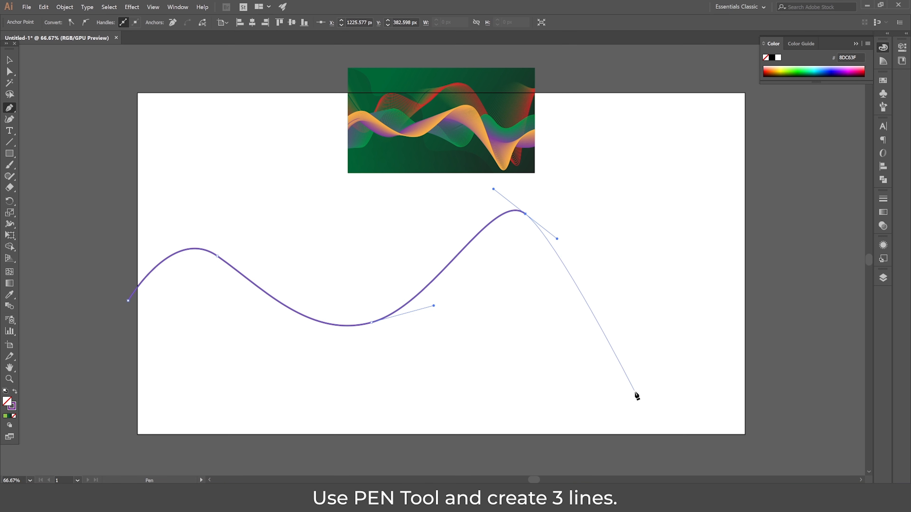
left_click_drag(635, 393, 663, 368)
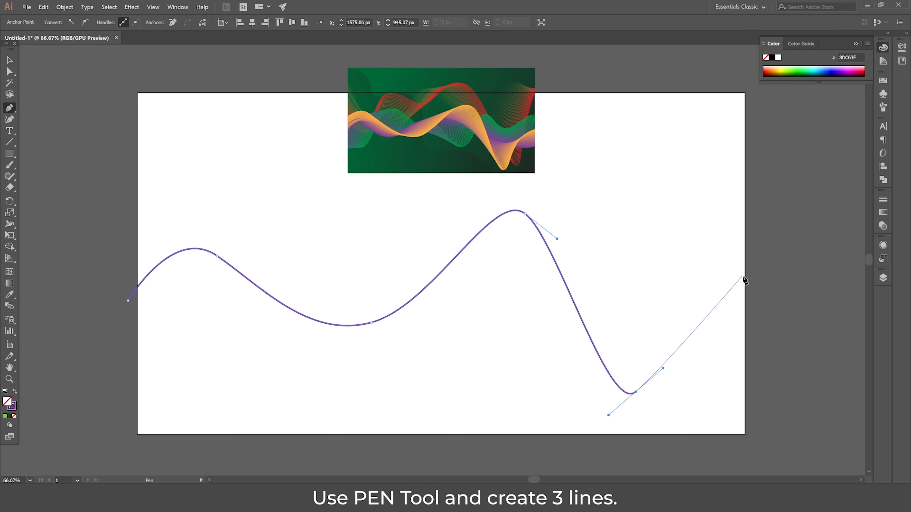
left_click_drag(754, 286, 813, 309)
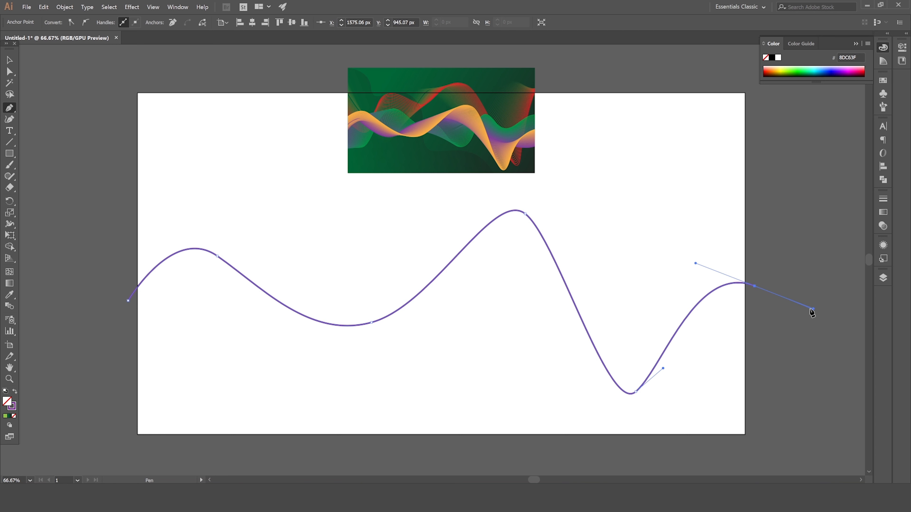
left_click(10, 63)
left_click(536, 311)
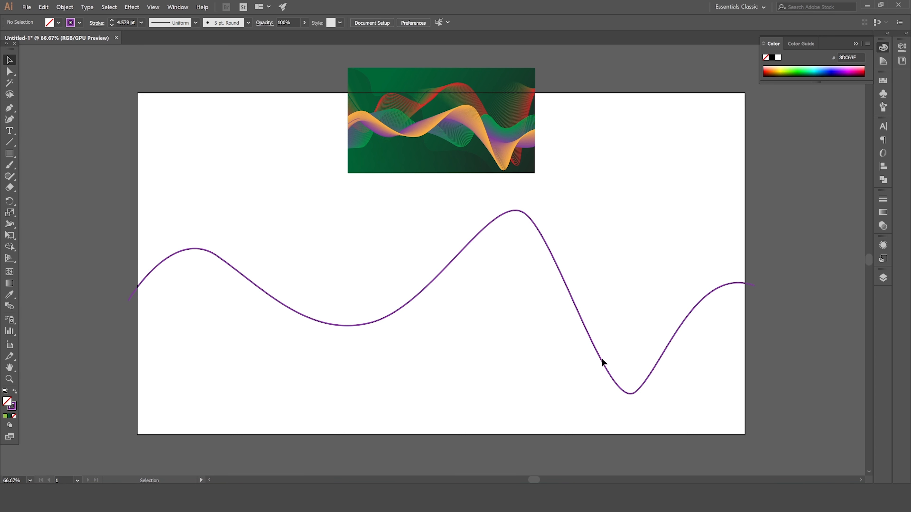
Step: Reshape the deep trough and right end of the purple curve by adjusting their anchor handles
left_click(9, 71)
left_click(626, 394)
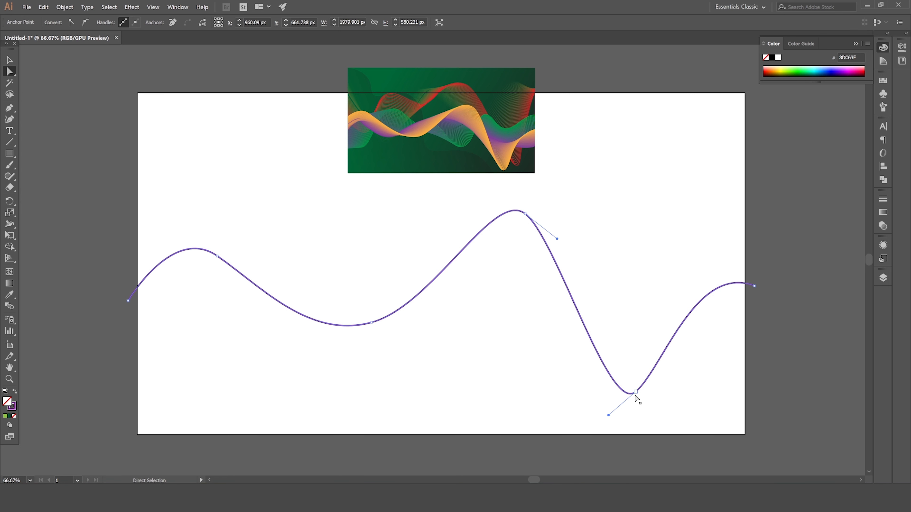
left_click(635, 392)
left_click_drag(662, 368, 665, 377)
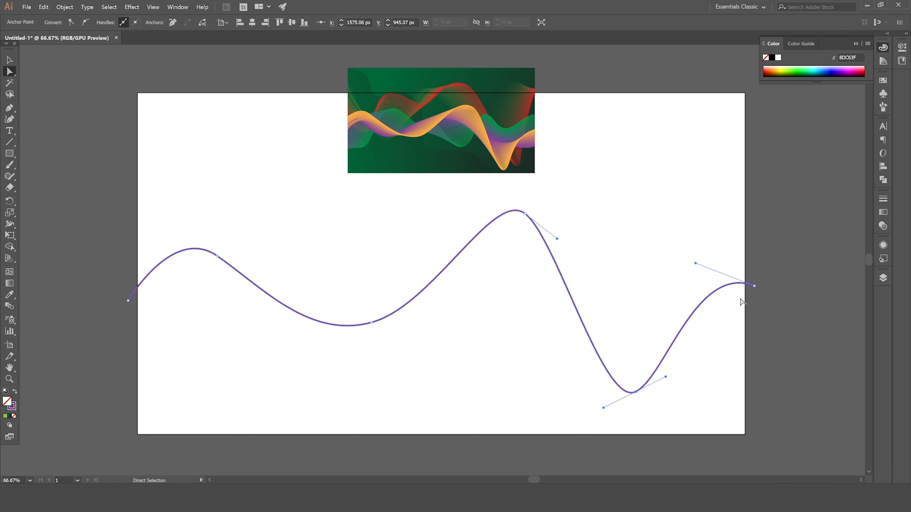
left_click(754, 286)
left_click_drag(703, 228, 794, 321)
left_click_drag(696, 263, 705, 227)
Step: Flatten the direction handles at the purple curve's tallest crest to round it, and deselect the curve
left_click(525, 214)
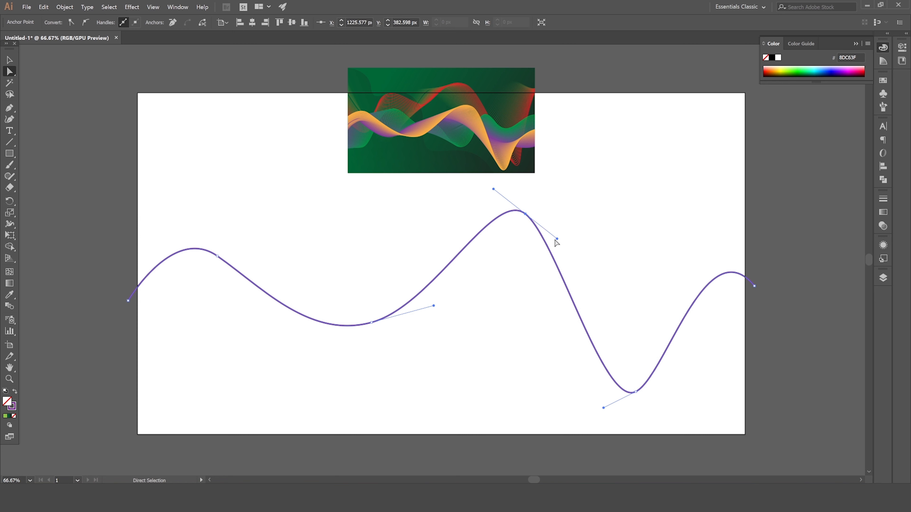
left_click_drag(556, 239, 567, 220)
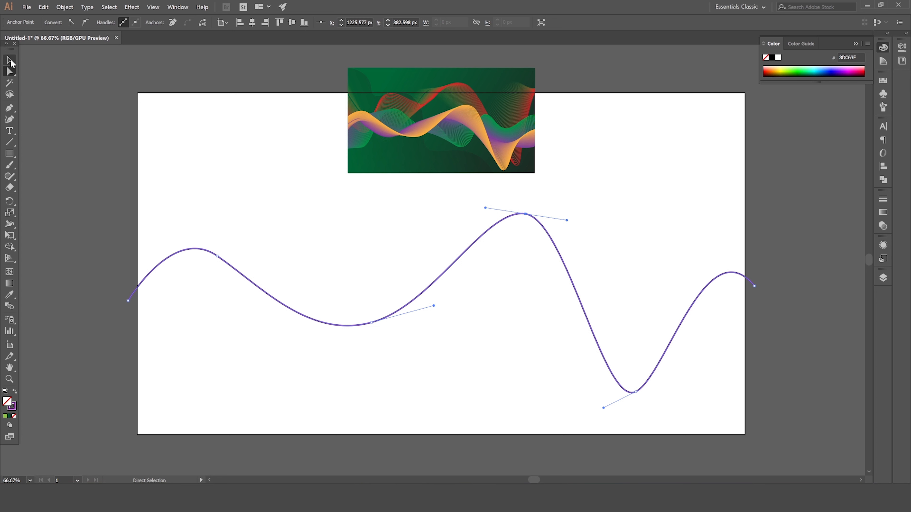
left_click(9, 108)
left_click(9, 61)
left_click(59, 142)
Step: Draw a second wave curve about 2065 px wide across the artboard with the Pen tool, crossing the first curve several times
left_click(10, 109)
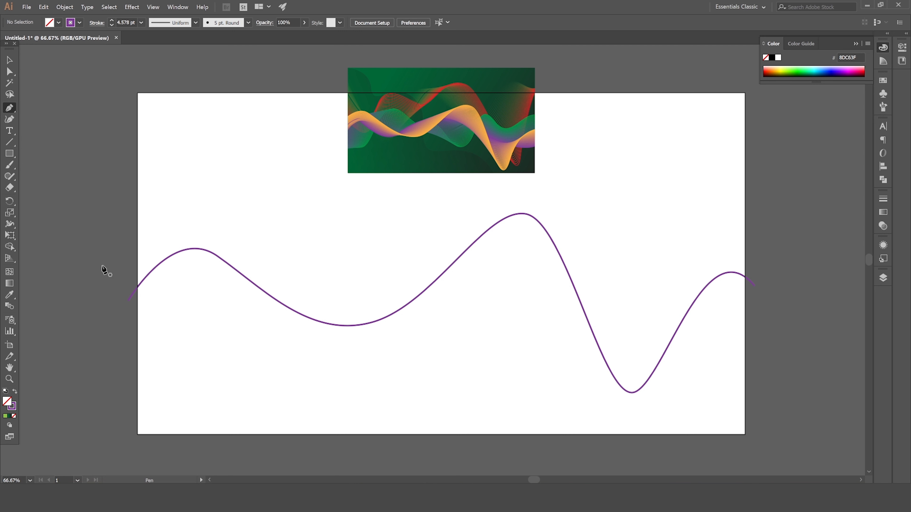
left_click(104, 227)
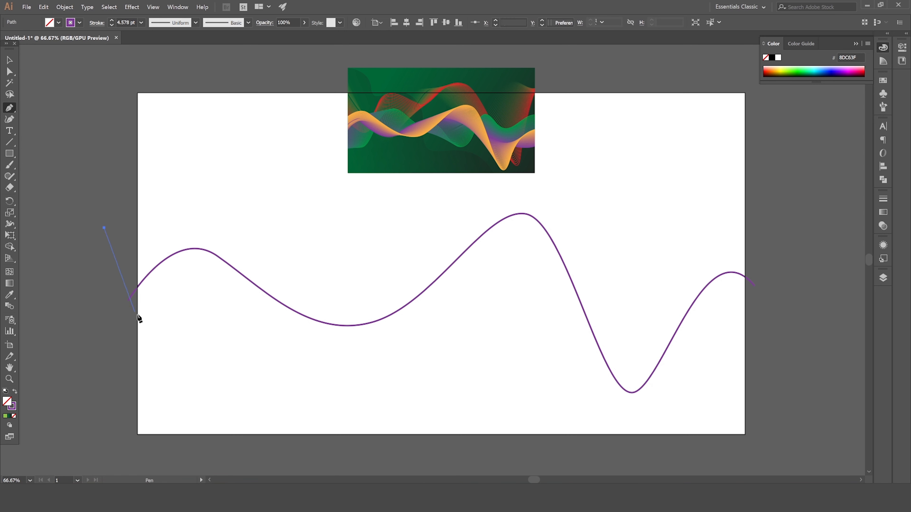
left_click_drag(165, 344, 197, 304)
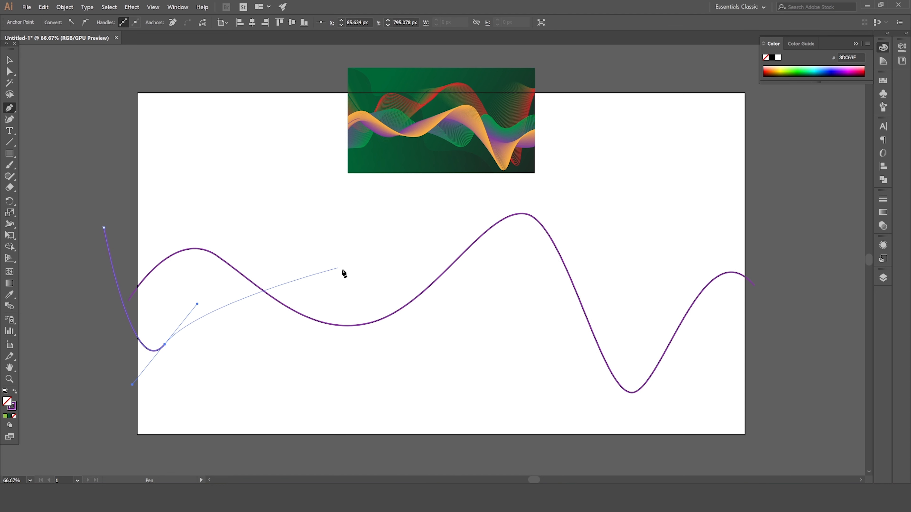
mouse_move(346, 266)
left_mouse_down()
mouse_move(364, 288)
mouse_move(420, 314)
left_mouse_up()
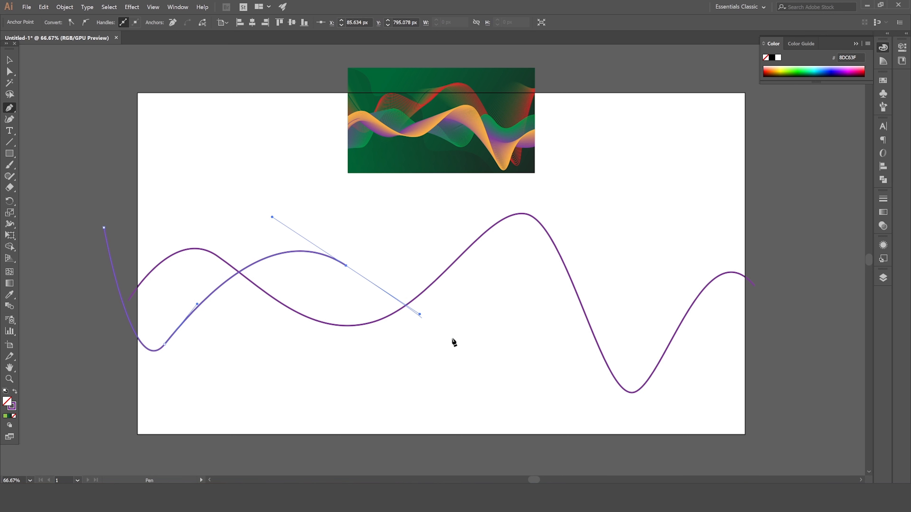
left_click_drag(526, 324, 562, 268)
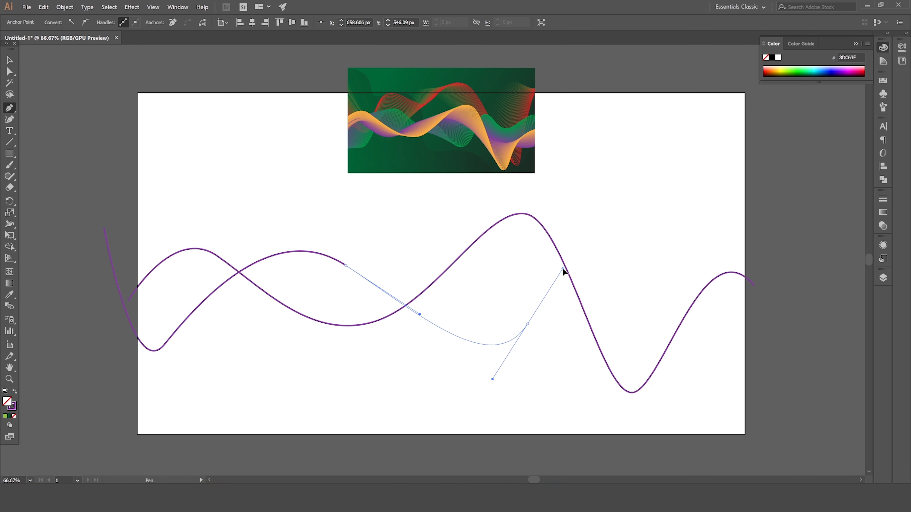
left_click_drag(624, 287, 664, 320)
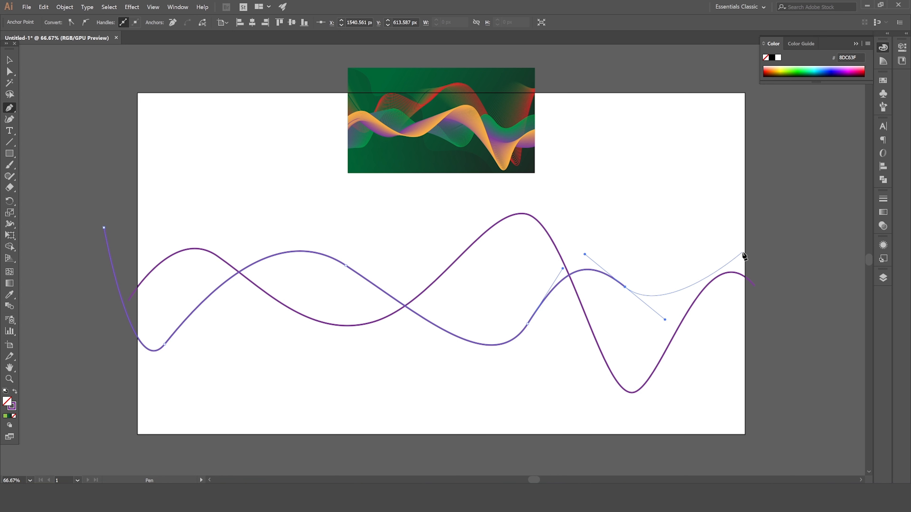
left_click_drag(757, 252, 815, 291)
key("v")
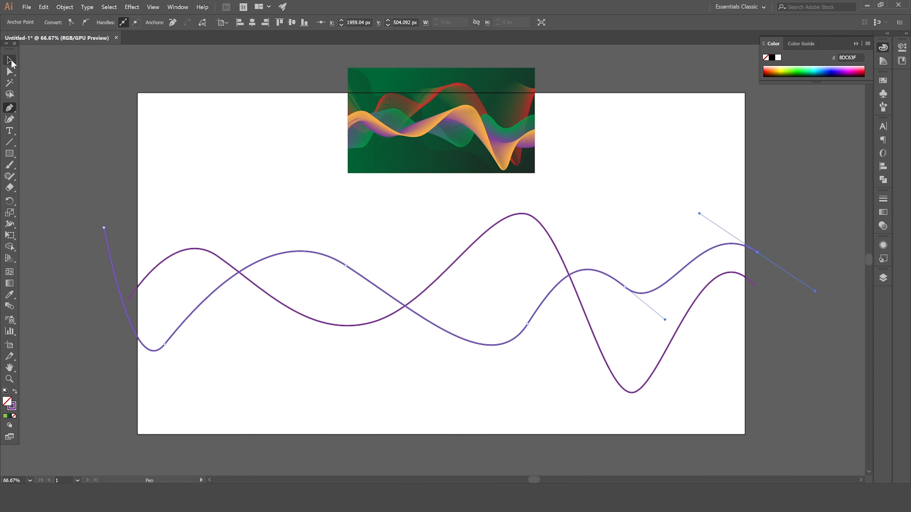
left_click(199, 231)
Step: Change the second curve's stroke colour to light orange and deselect it
left_click_drag(203, 279, 203, 287)
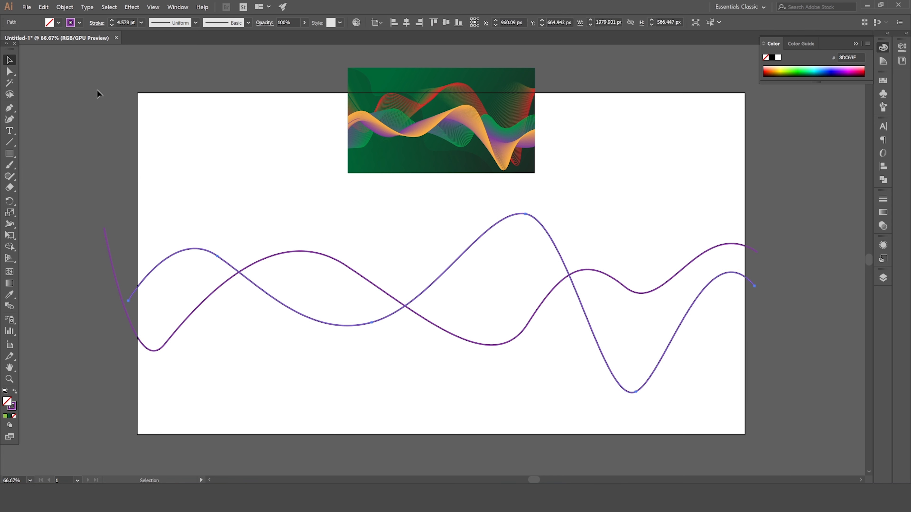
left_click(301, 253)
left_click(80, 23)
left_click(8, 47)
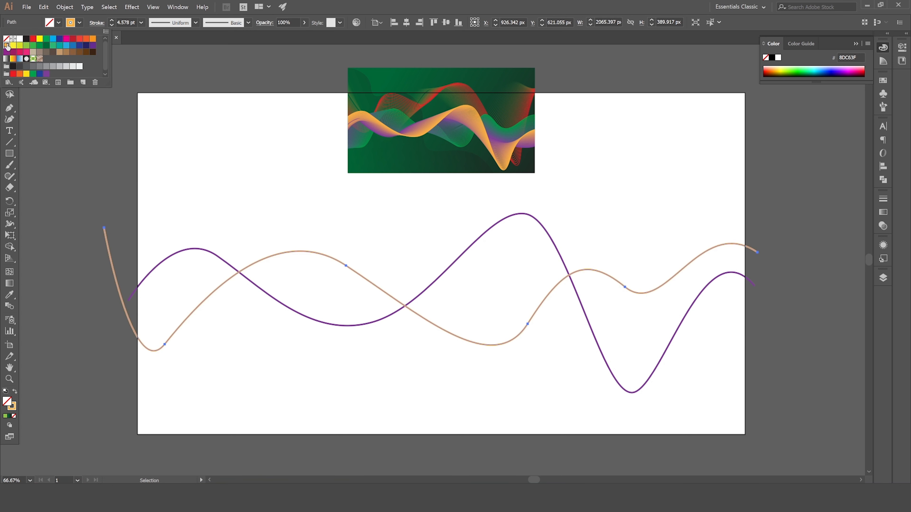
left_click(270, 157)
left_click(270, 156)
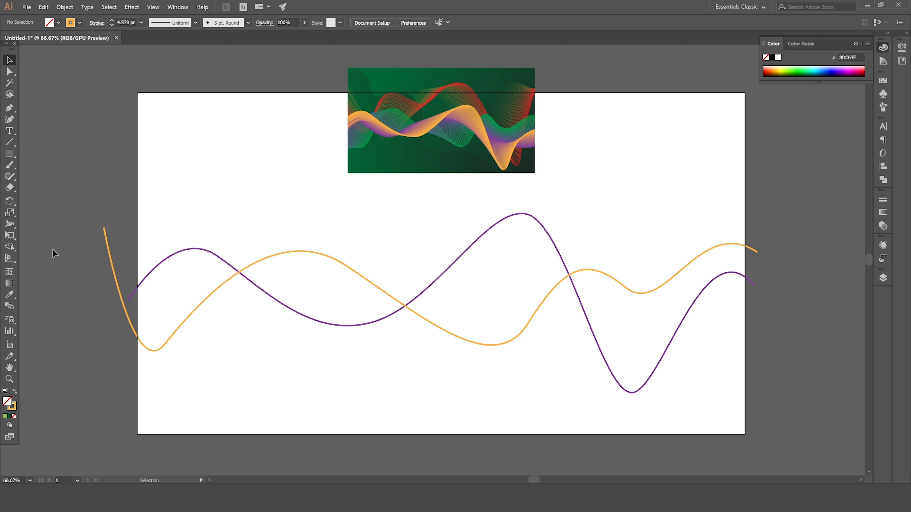
Step: Draw a third wave curve about 2217 px wide with the Pen tool, interweaving with the purple and orange curves beyond both artboard edges
left_click(9, 108)
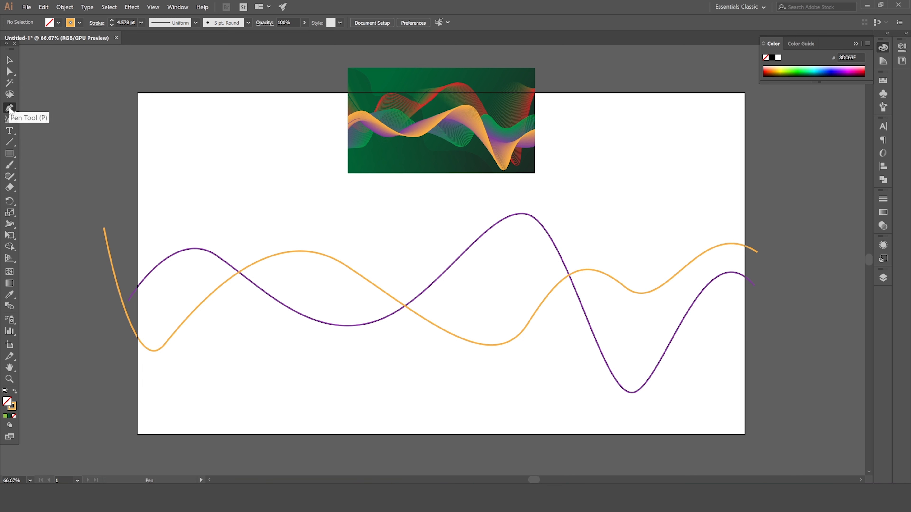
left_click(69, 275)
left_click_drag(175, 308, 207, 349)
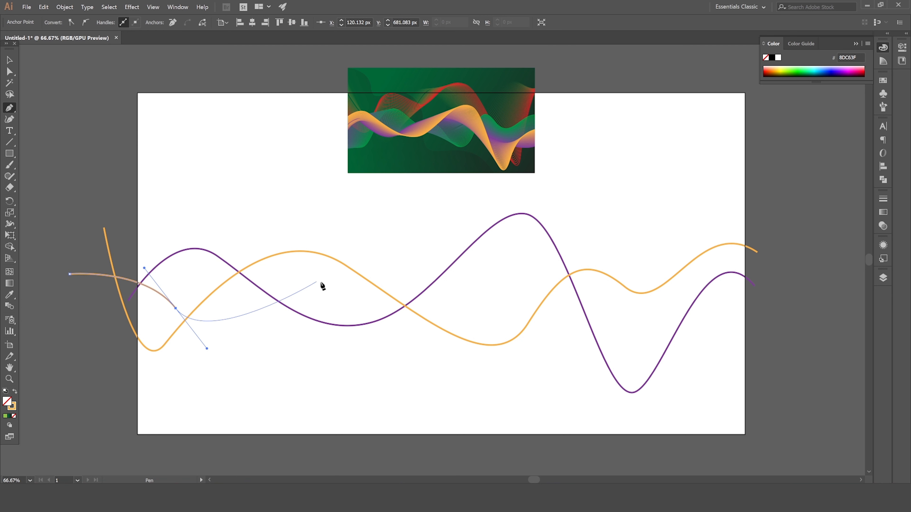
left_click_drag(327, 282, 365, 297)
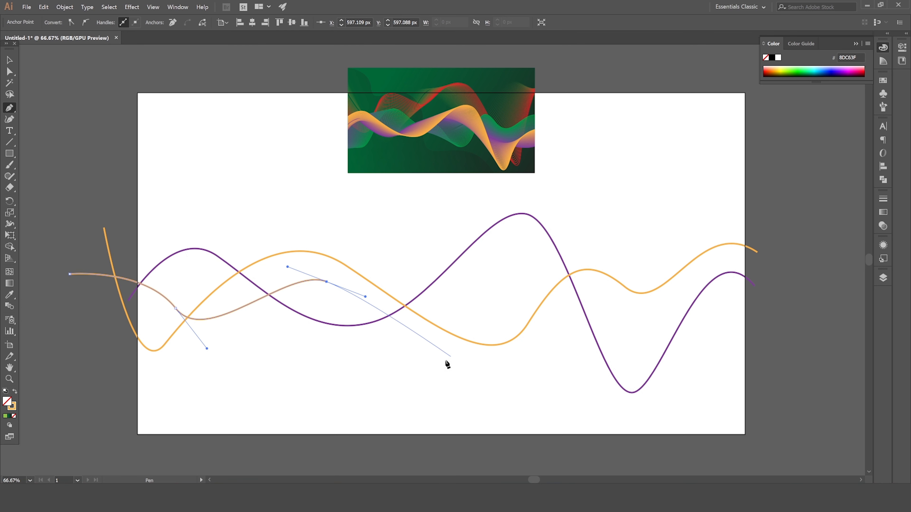
left_click_drag(452, 315, 484, 278)
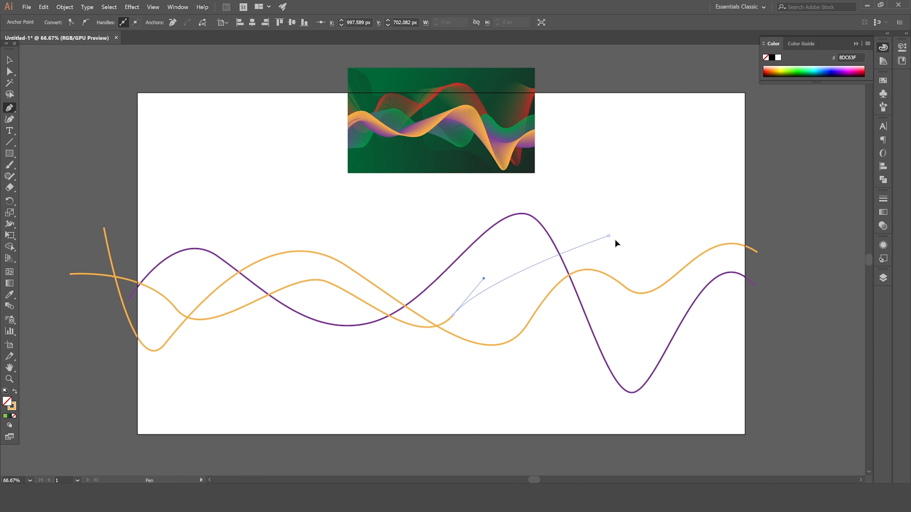
left_click_drag(608, 235, 653, 267)
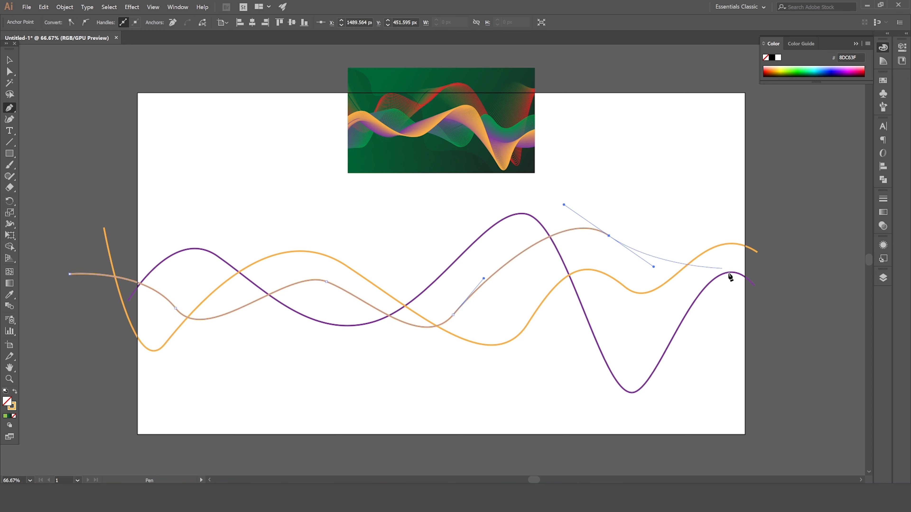
left_click(785, 305, "ctrl")
left_click_drag(770, 316, 817, 264)
left_click(9, 60)
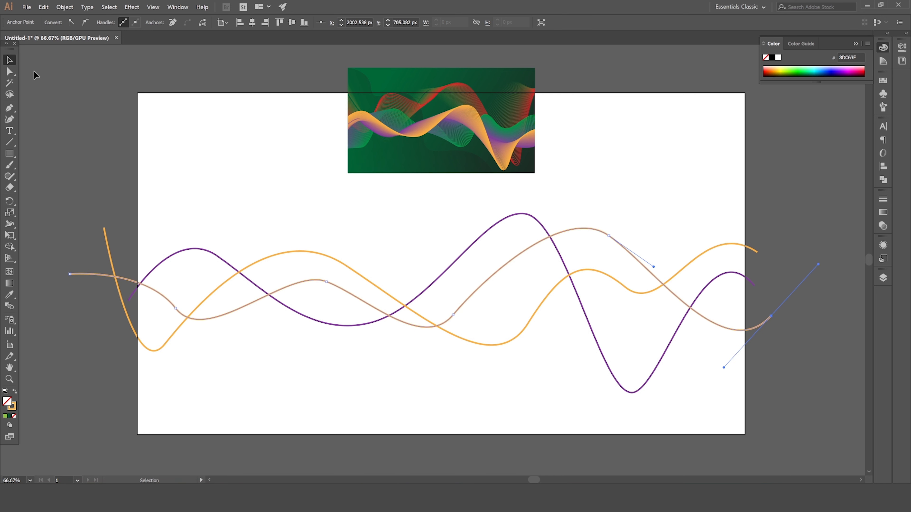
left_click(37, 75)
Step: Lengthen the handle of the third curve's first inner anchor near the left trough and move that anchor slightly down and right
left_click(170, 301)
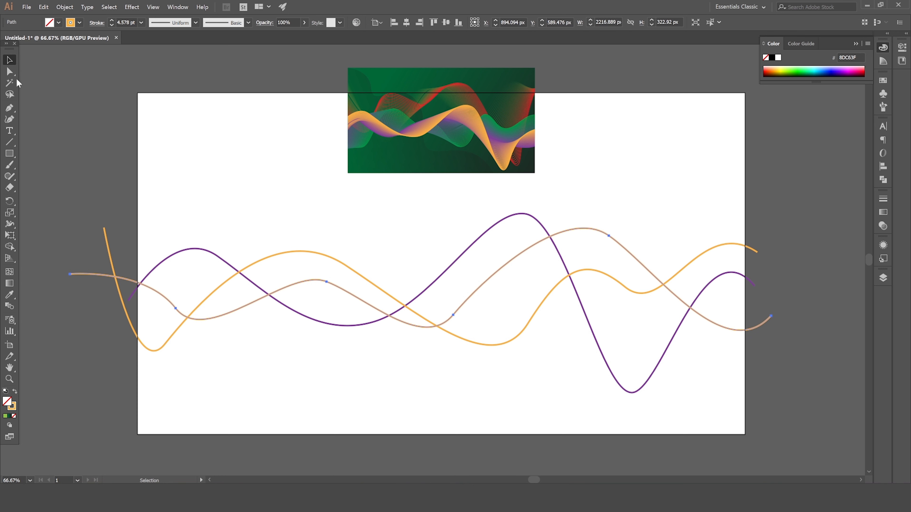
left_click(10, 72)
left_click(176, 308)
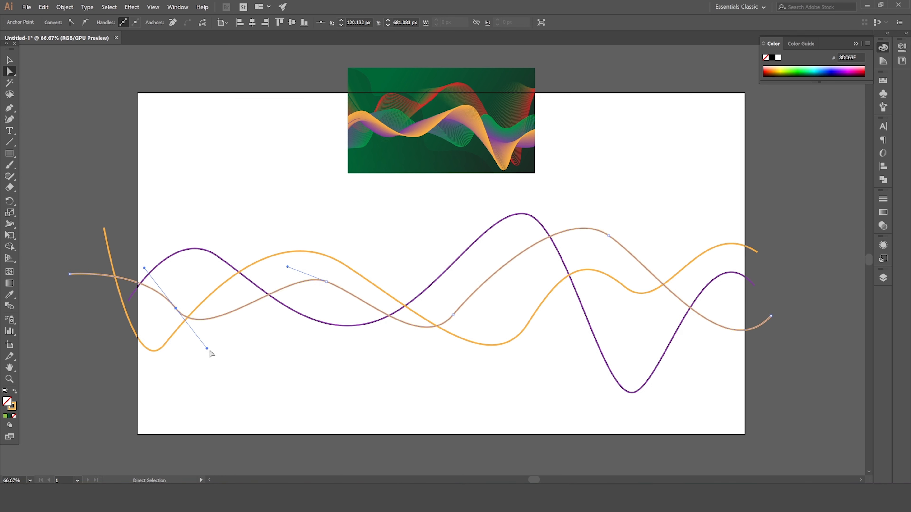
left_click_drag(207, 349, 224, 358)
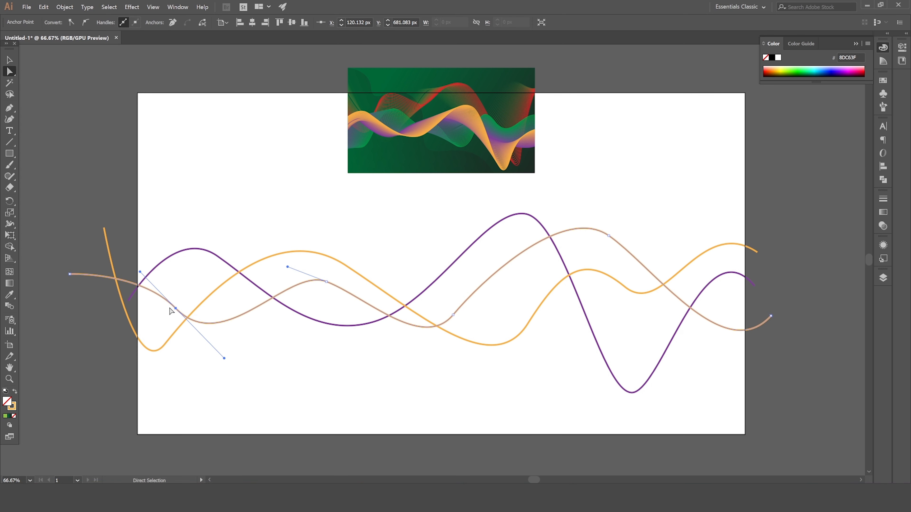
left_click_drag(176, 308, 183, 322)
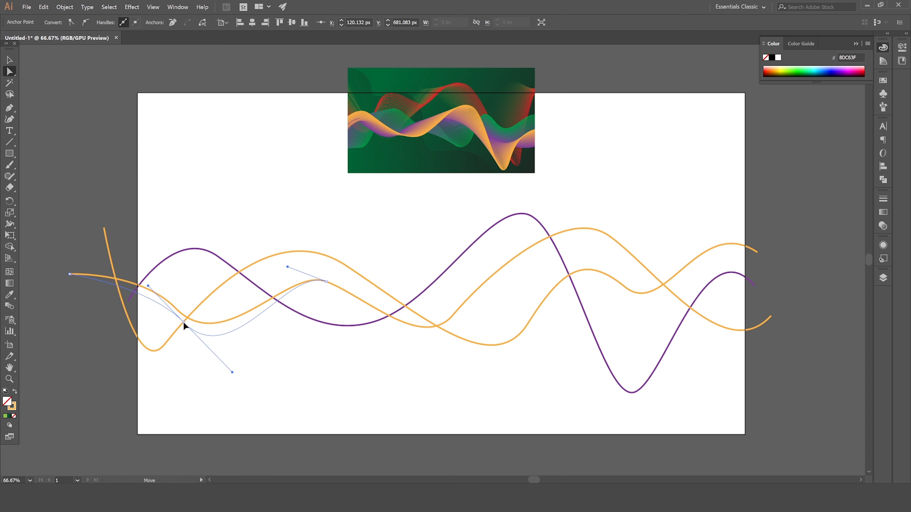
Step: Move the third curve's left crest anchor to about X 572, Y 632 px and its middle anchor to about X 1040, Y 683 px
left_click(326, 282)
left_click_drag(325, 283, 318, 294)
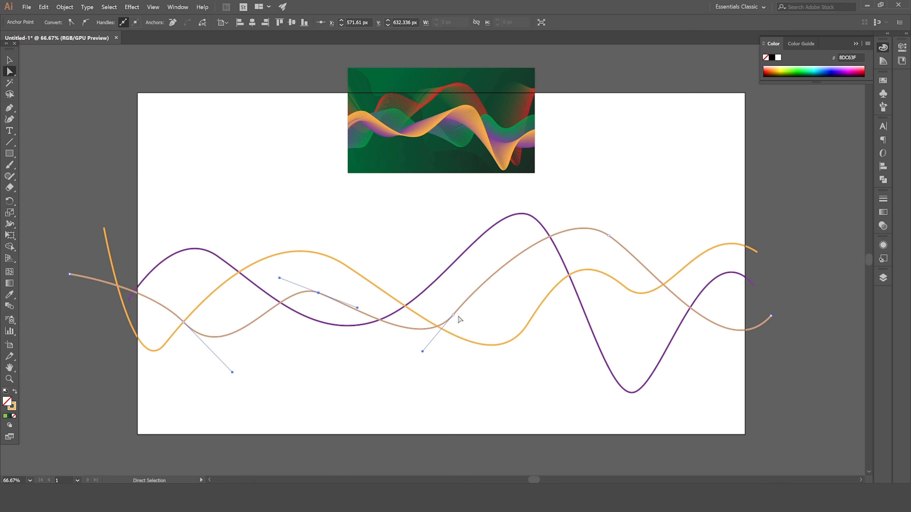
left_click(457, 315)
left_click(466, 309)
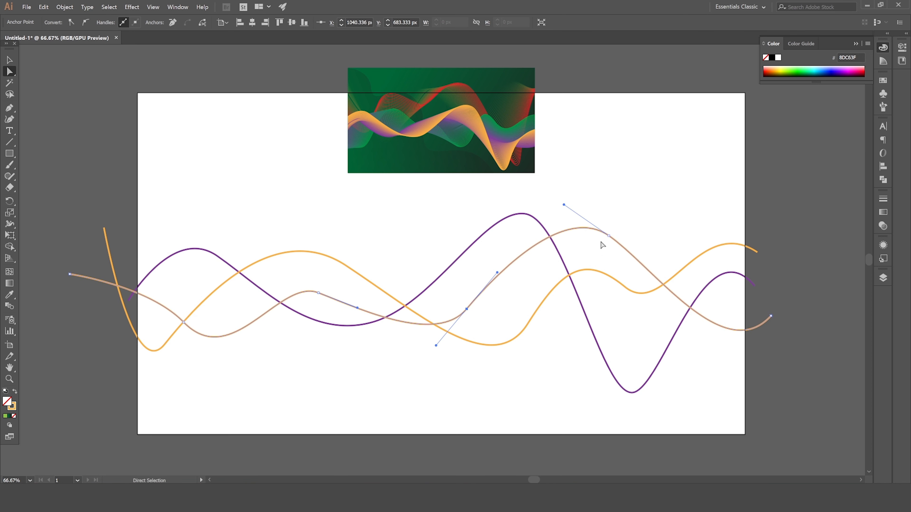
Step: Move the third curve's right crest anchor to about X 1489, Y 464 px and raise the right-hand handle of its left crest anchor
left_click_drag(607, 239, 608, 243)
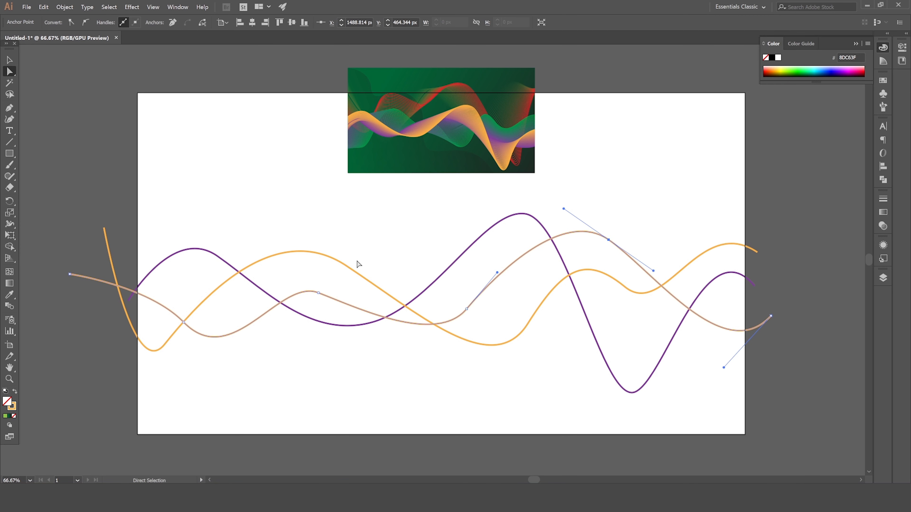
left_click(319, 293)
left_click_drag(358, 308, 358, 298)
Step: Pull the outer handle of the third curve's first inner anchor upward so its left end arches, and deselect the curve
left_click(72, 275)
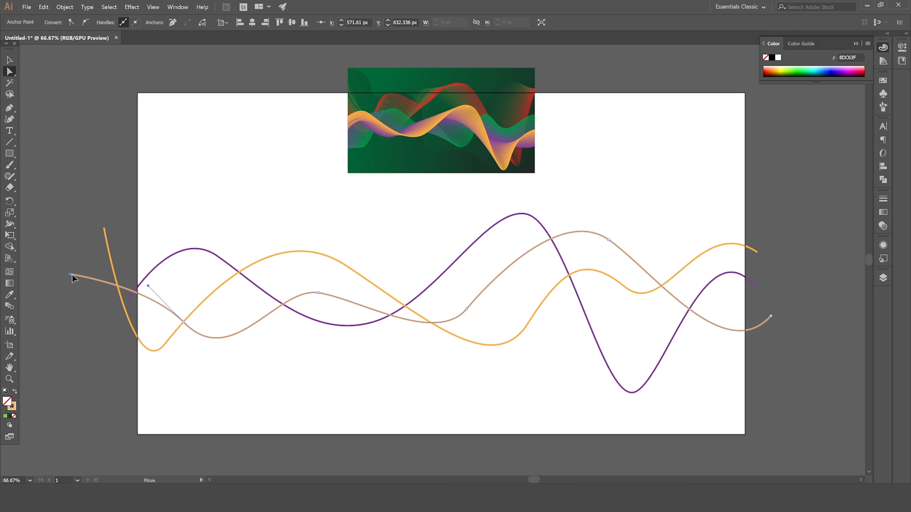
left_click_drag(148, 287, 135, 258)
left_click(9, 61)
left_click(150, 156)
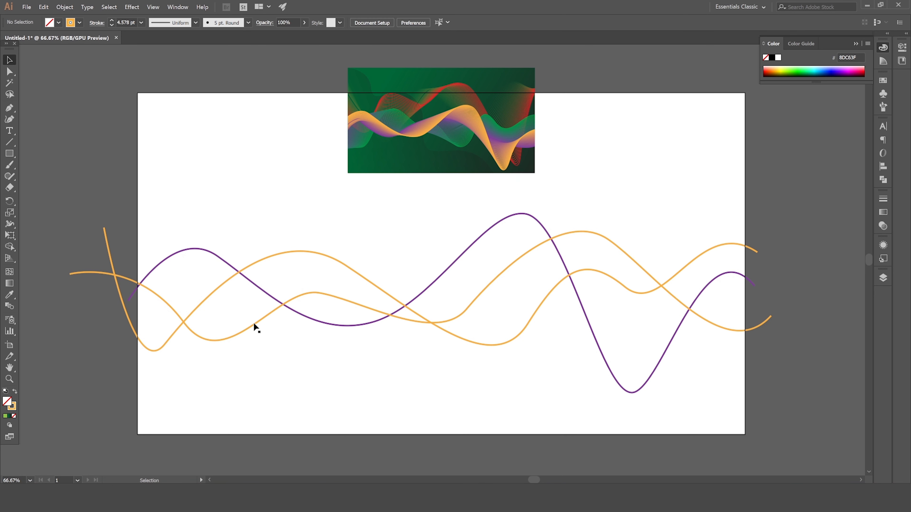
Step: Change the third curve's stroke colour to green and deselect it
left_click(267, 315)
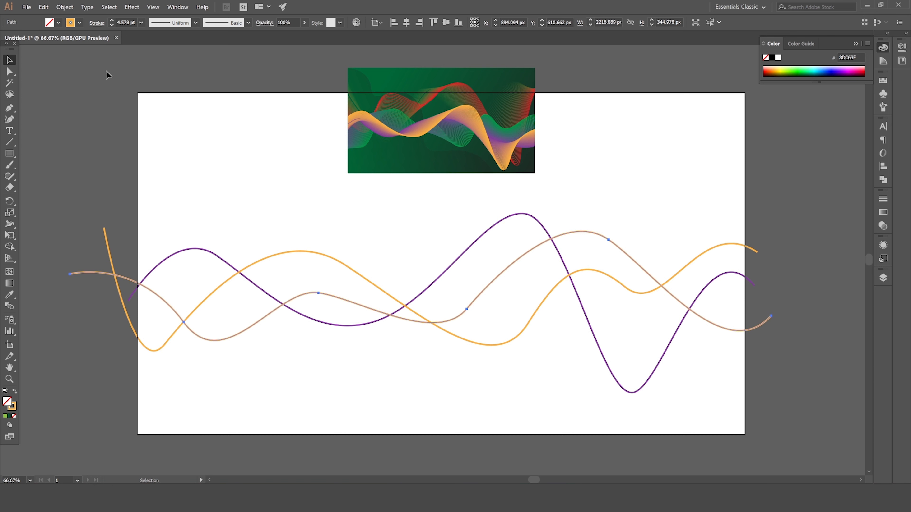
left_click(79, 23)
left_click(33, 45)
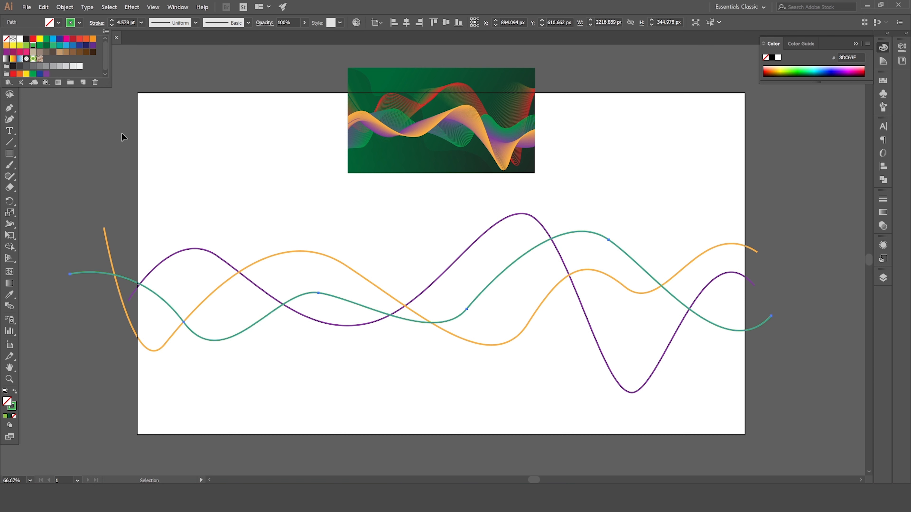
left_click(404, 357)
left_click(404, 357)
scroll(404, 357, "up", 1)
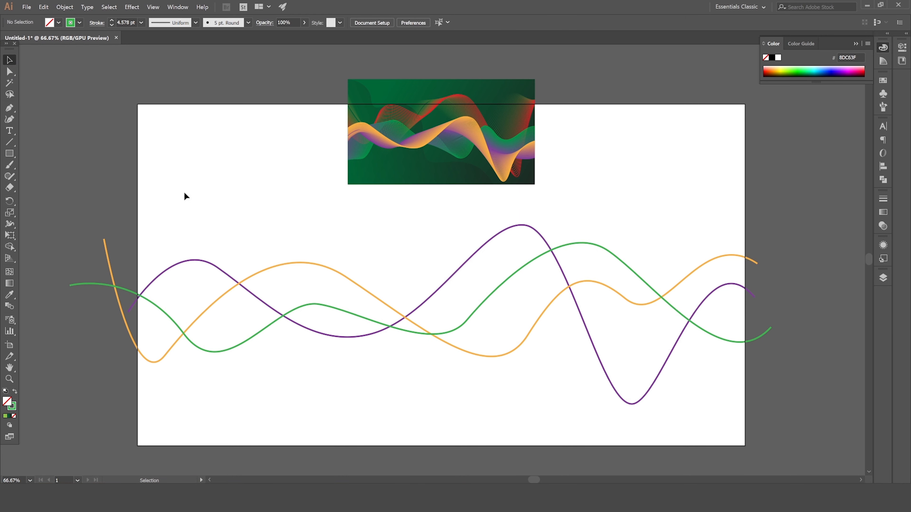
Step: Select the purple, orange and green curves together, make a blend from them and deselect it
left_click_drag(184, 193, 264, 395)
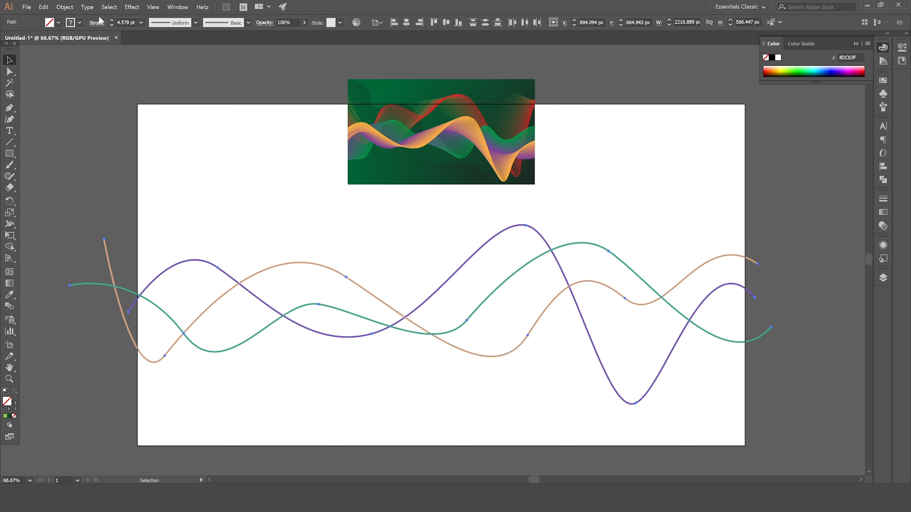
left_click(68, 7)
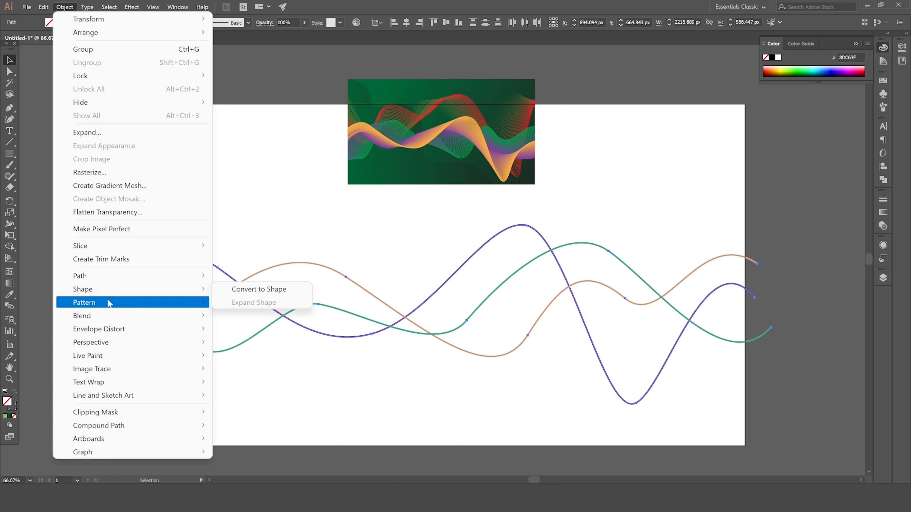
mouse_move(110, 316)
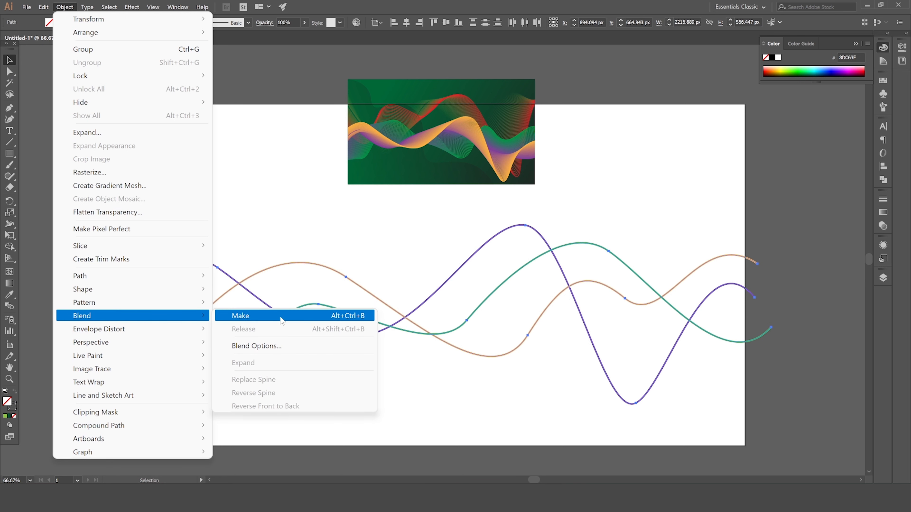
left_click(281, 316)
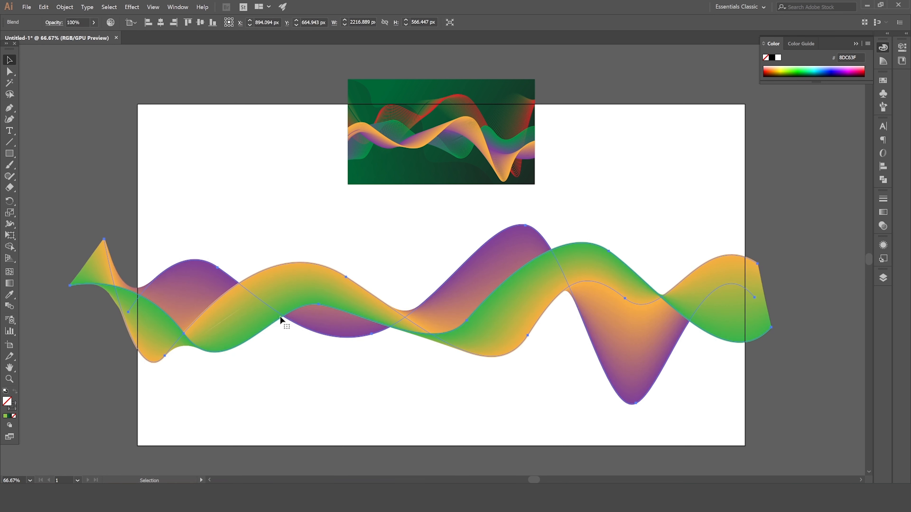
left_click(368, 357)
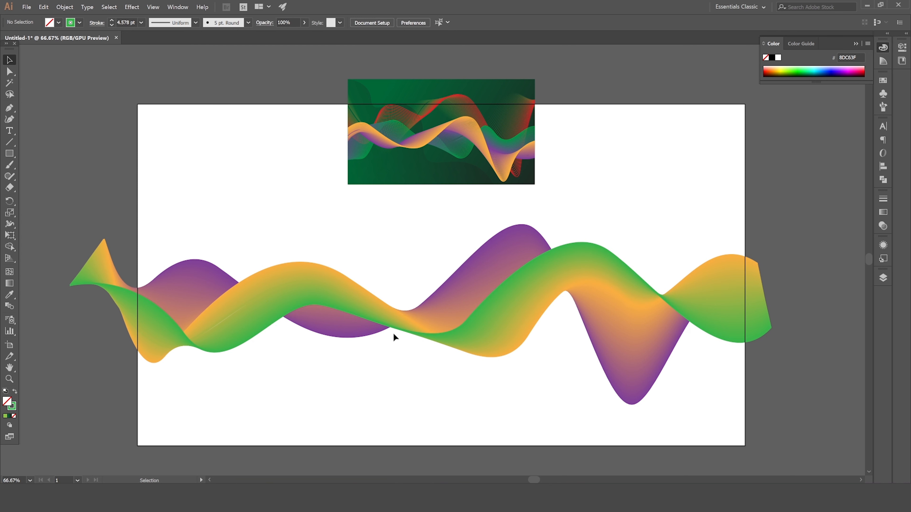
left_click(468, 317)
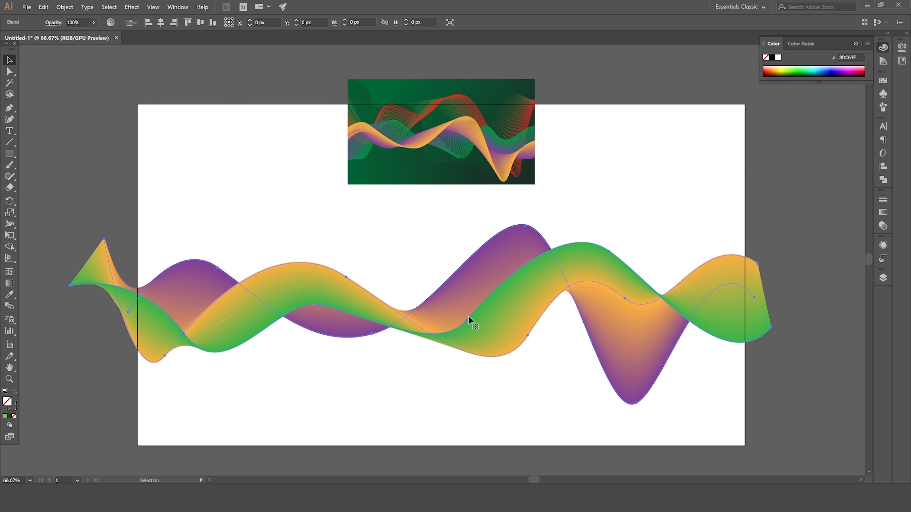
left_click(465, 355)
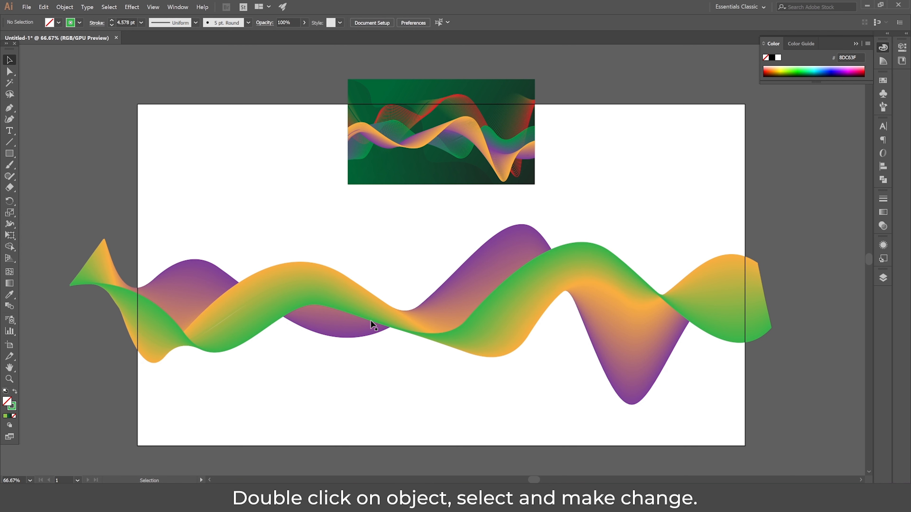
Step: Isolate the blend and change its green curve's stroke colour to light orange
double_click(364, 320)
left_click(364, 319)
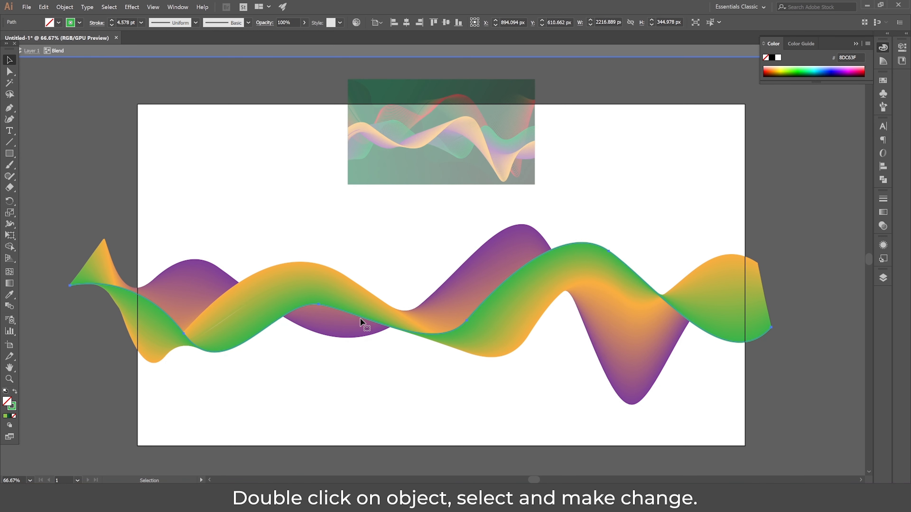
left_click(79, 22)
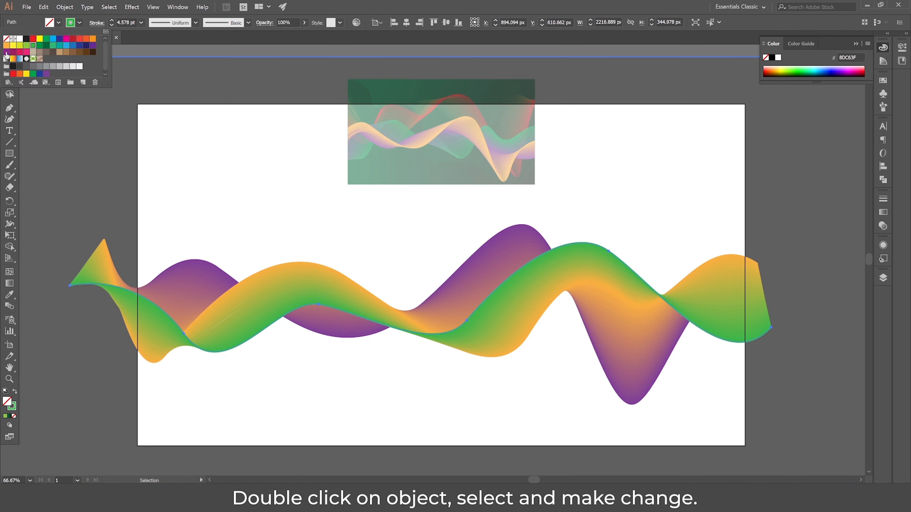
left_click(6, 46)
left_click(296, 359)
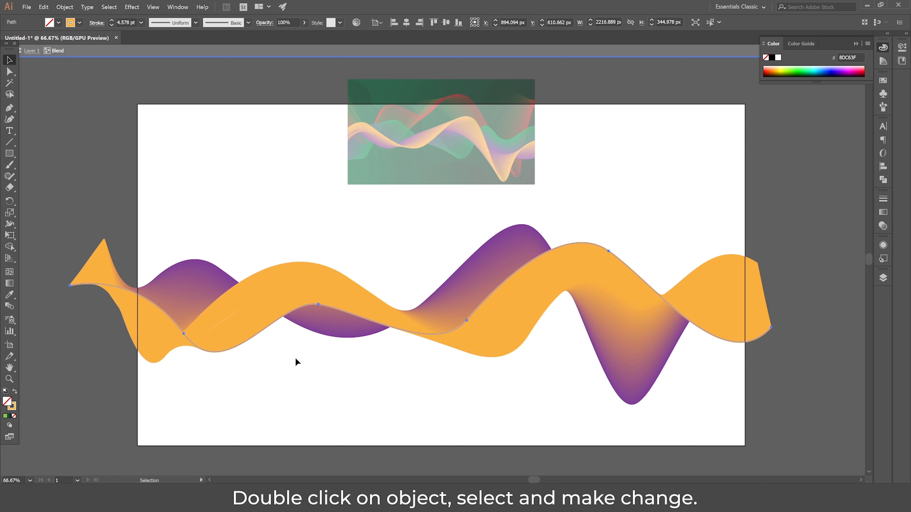
Step: Change the stroke of the blend's middle curve, trying green and settling on violet
left_click(276, 269)
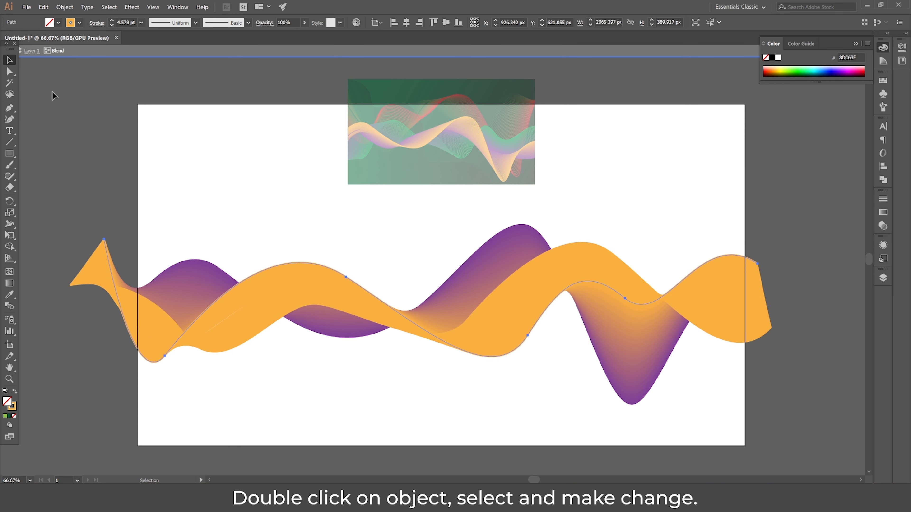
left_click(71, 23)
left_click(32, 46)
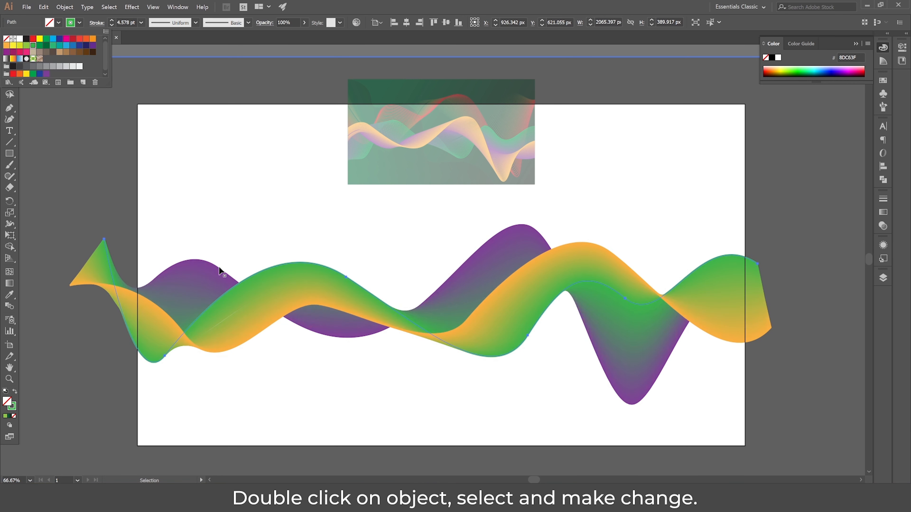
left_click(93, 44)
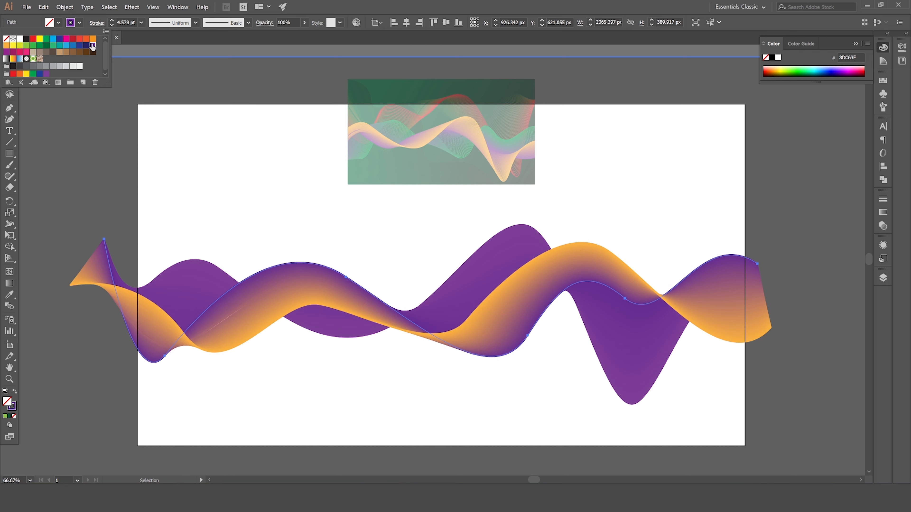
Step: Change the stroke colour of the blend's rear purple curve to green and exit isolation mode
left_click(198, 257)
left_click(196, 259)
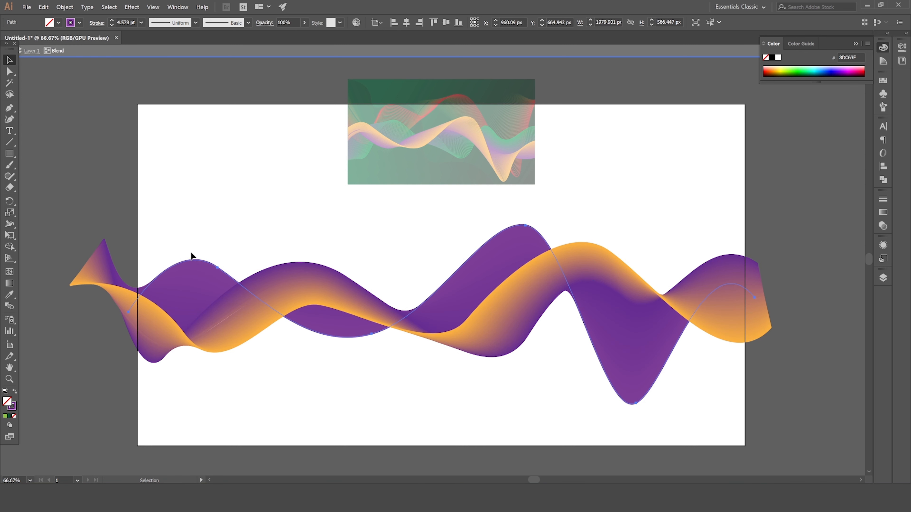
left_click(79, 23)
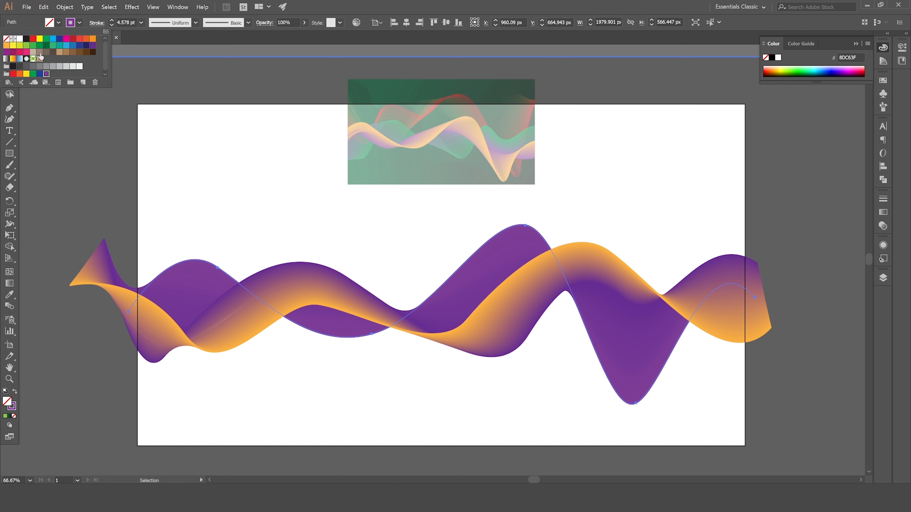
left_click(32, 45)
left_click(314, 368)
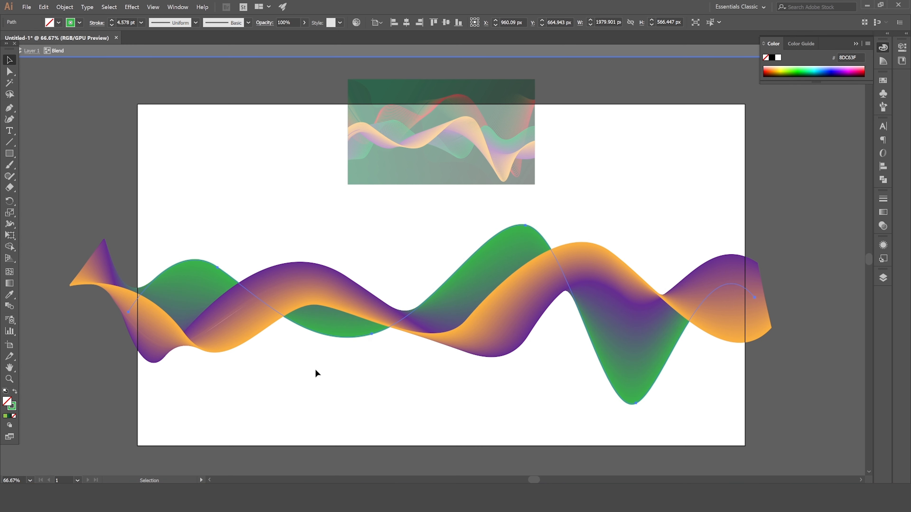
left_click(358, 368)
double_click(437, 391)
Step: Move the reference image up over the artboard's top edge and reposition the wave blend at about X 901, Y 638 px
scroll(441, 391, "up", 1)
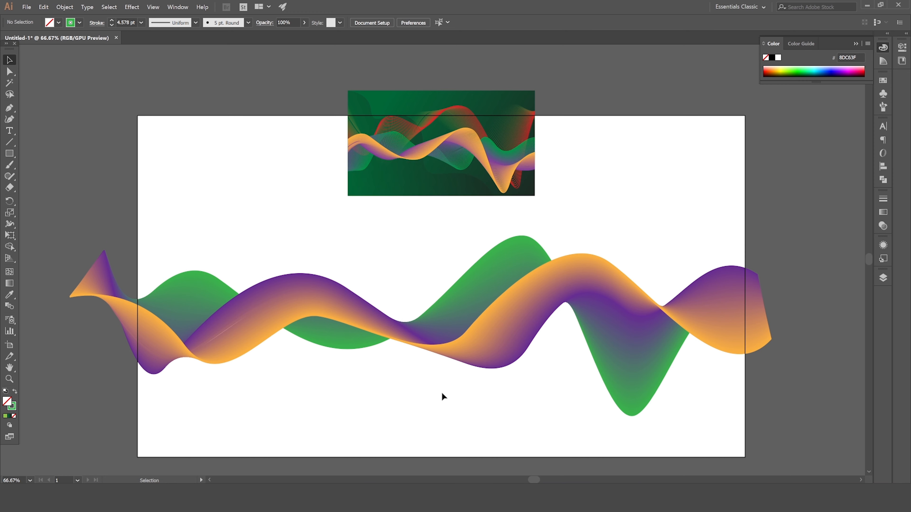
left_click_drag(494, 177, 470, 140)
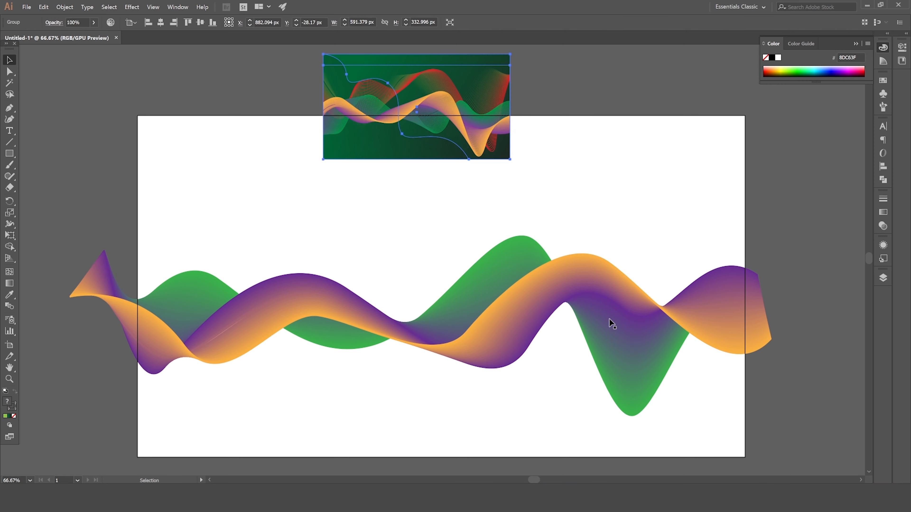
left_click(591, 310)
mouse_move(591, 309)
left_mouse_down()
mouse_move(603, 296)
mouse_move(594, 289)
mouse_move(580, 300)
left_mouse_up()
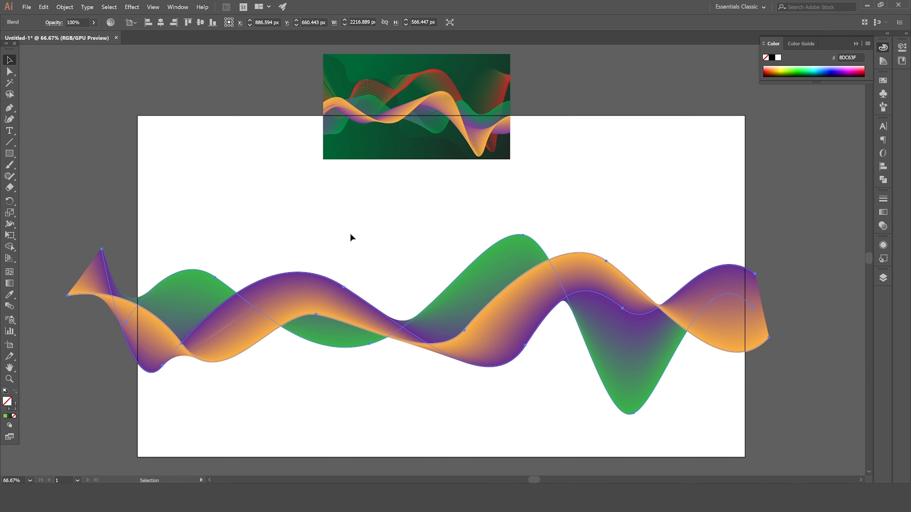
left_click_drag(359, 114, 380, 94)
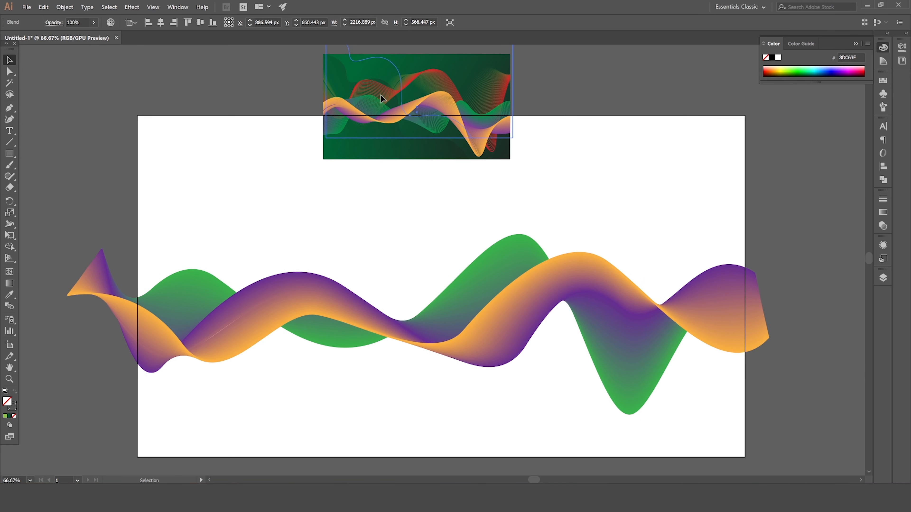
left_click(372, 193)
left_click_drag(537, 329, 542, 323)
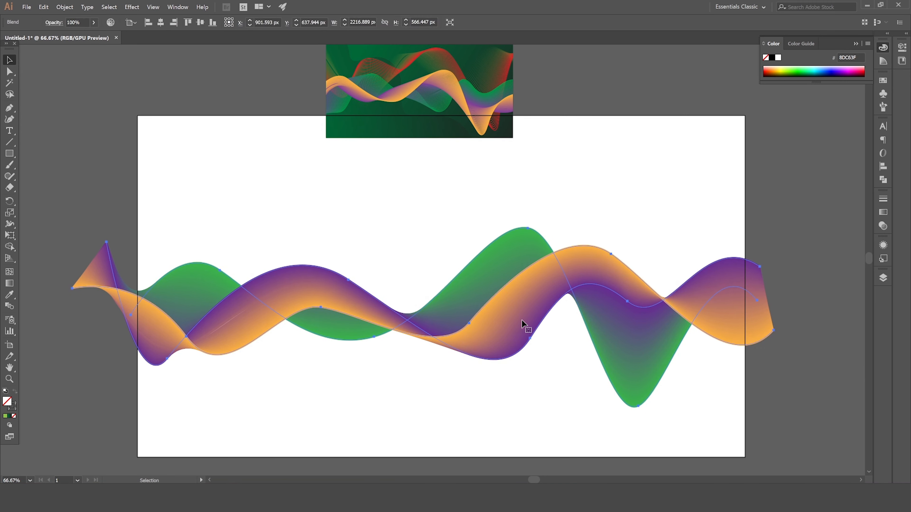
left_click(220, 218)
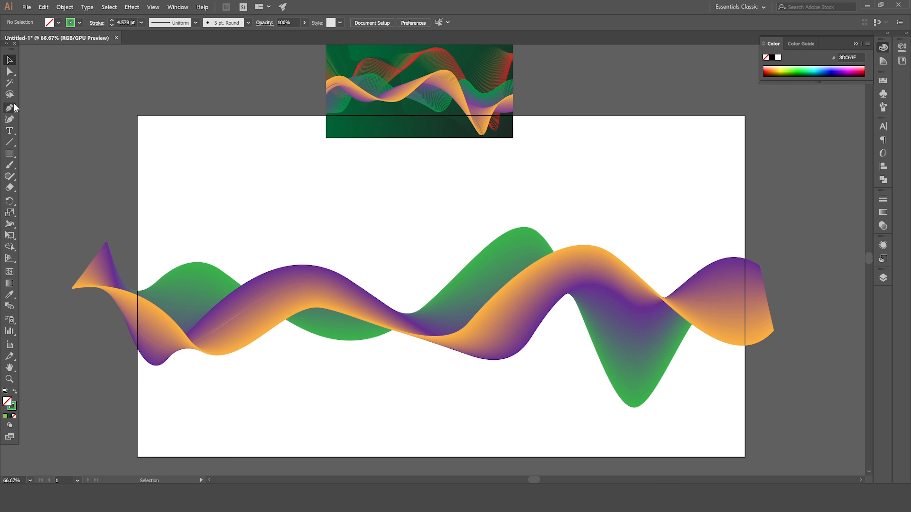
left_click(9, 119)
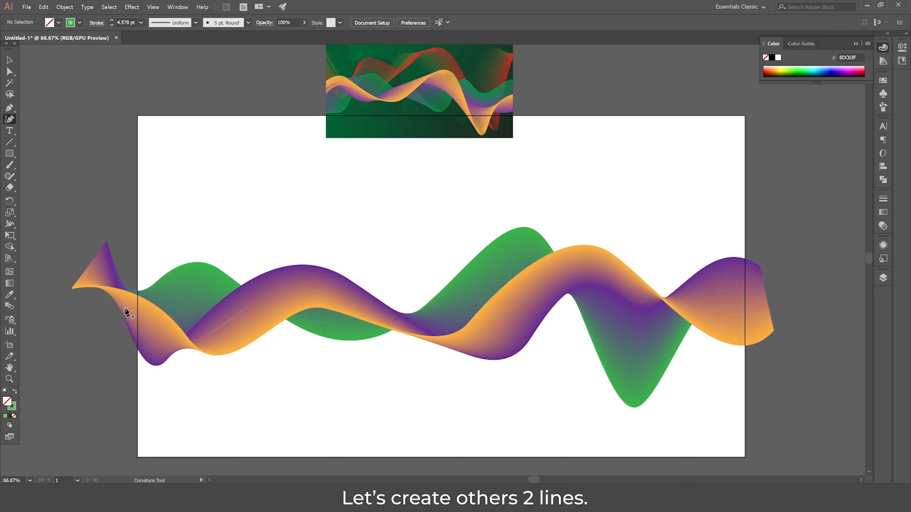
left_click(103, 386)
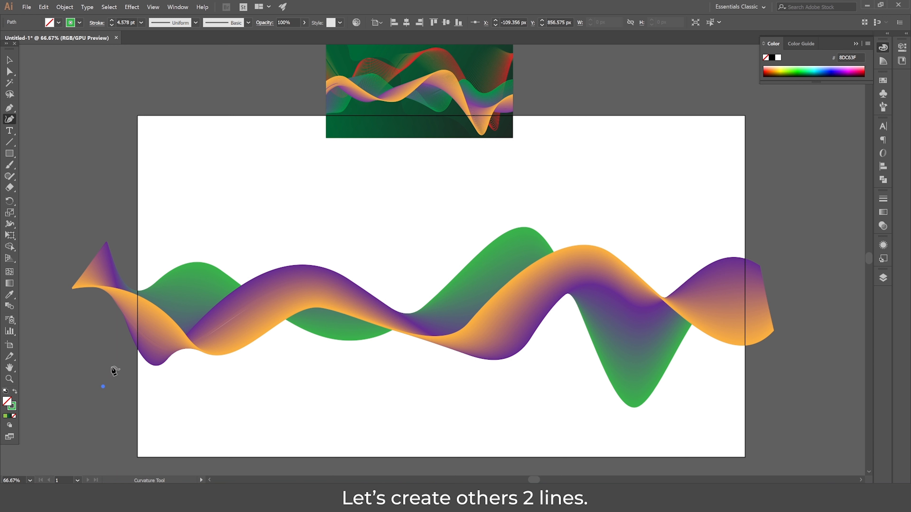
left_click(10, 60)
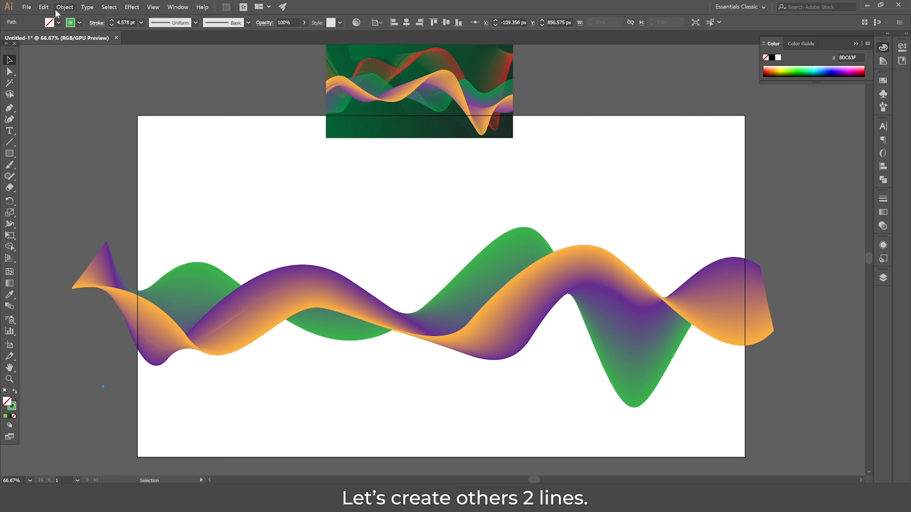
left_click(43, 7)
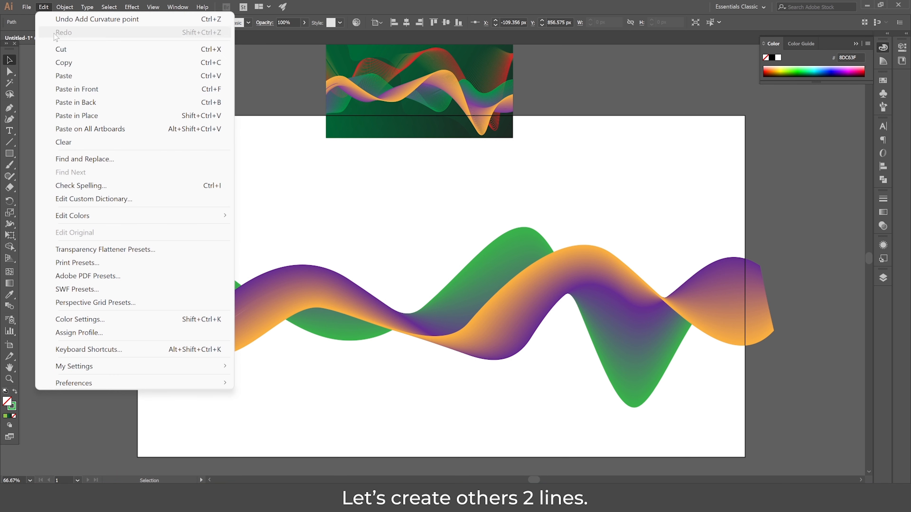
left_click(86, 23)
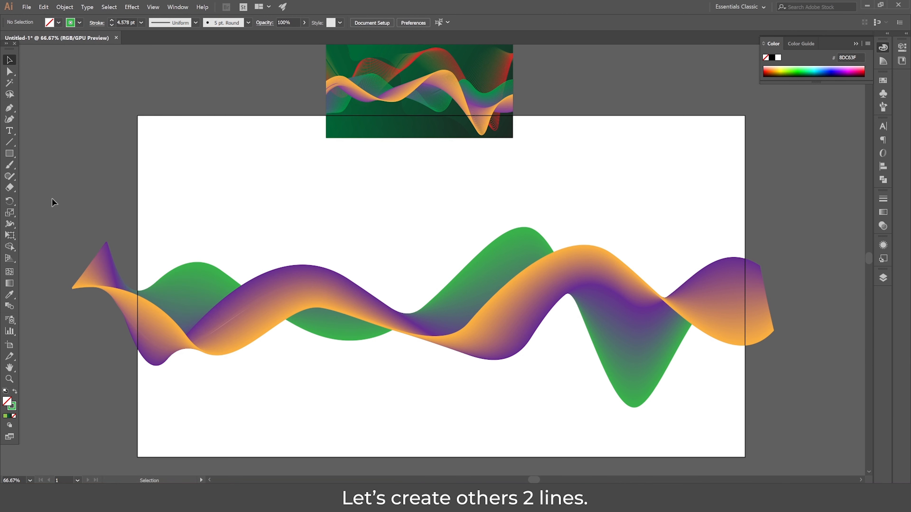
Step: Draw an open wave curve with the Pen tool across the artboard, about 2077 × 831 px, and reposition it at about X 913, Y 562 px
left_click(10, 107)
scroll(90, 357, "up", 1)
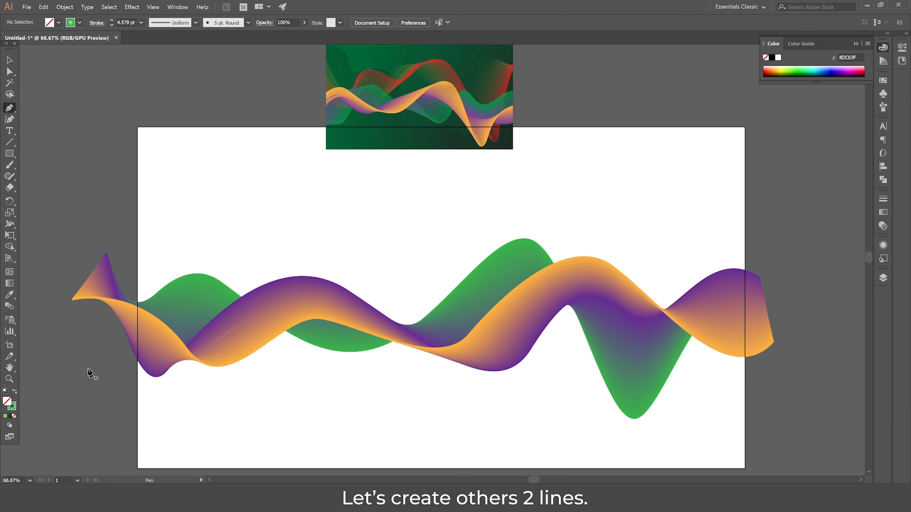
left_click(87, 387)
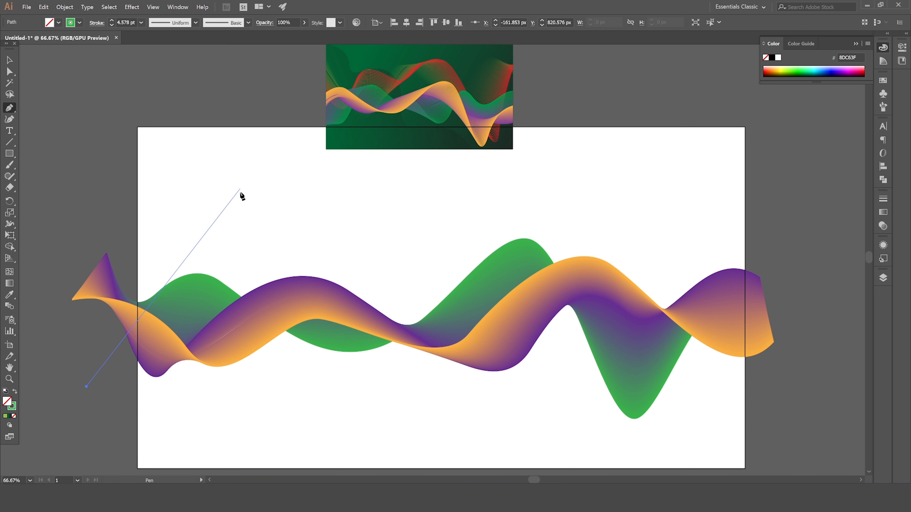
left_click_drag(217, 217, 260, 257)
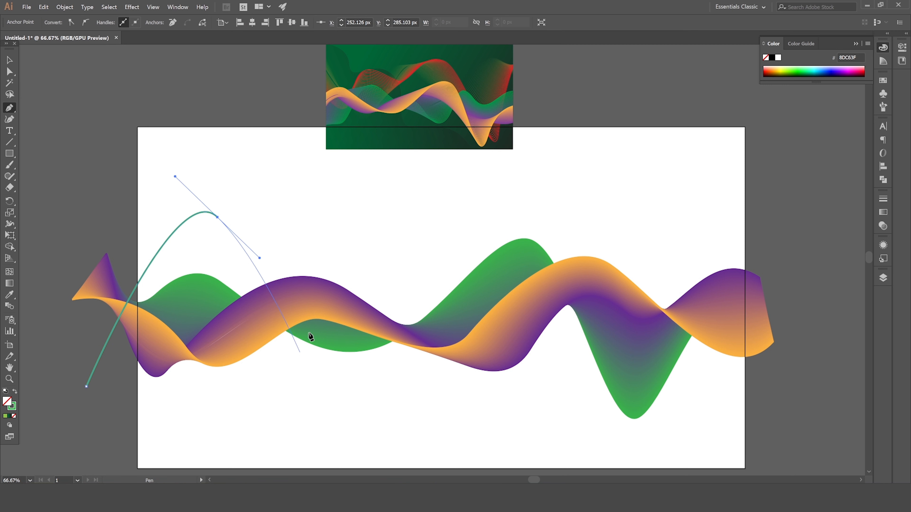
left_click_drag(303, 294, 344, 270)
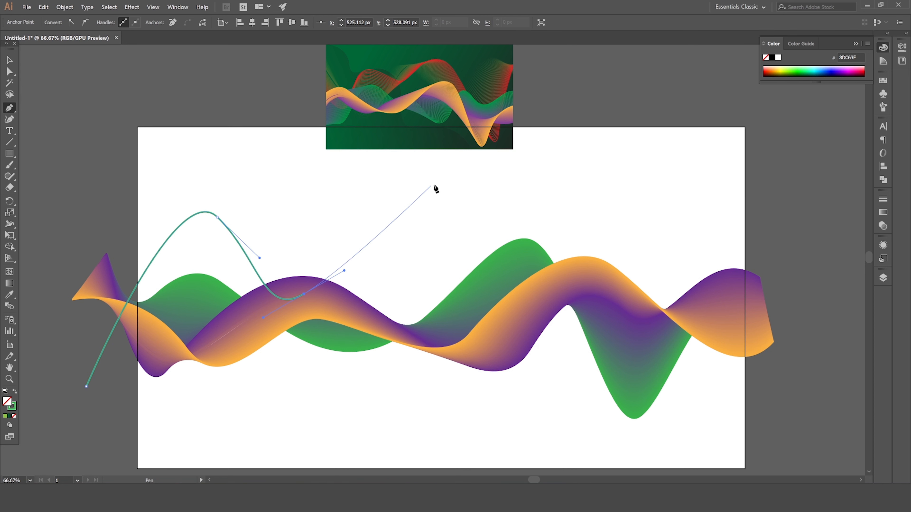
left_click_drag(437, 208, 470, 250)
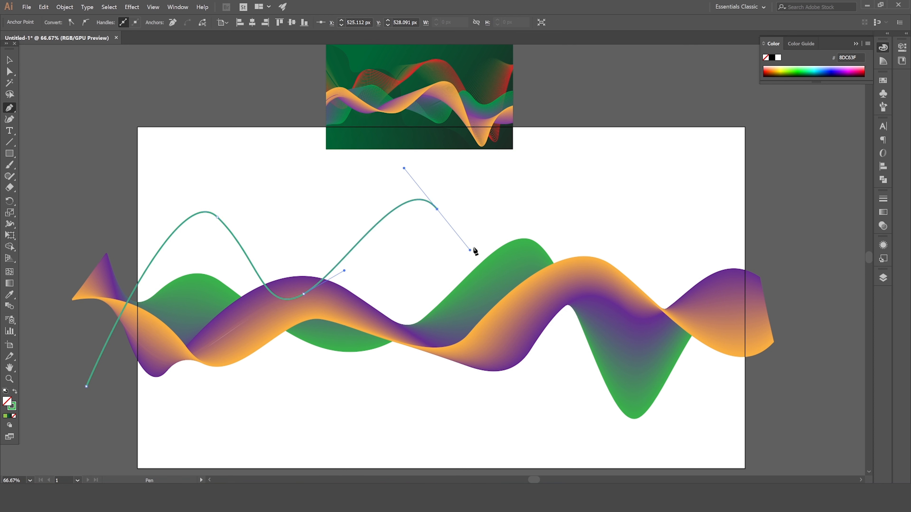
left_click_drag(581, 213, 609, 238)
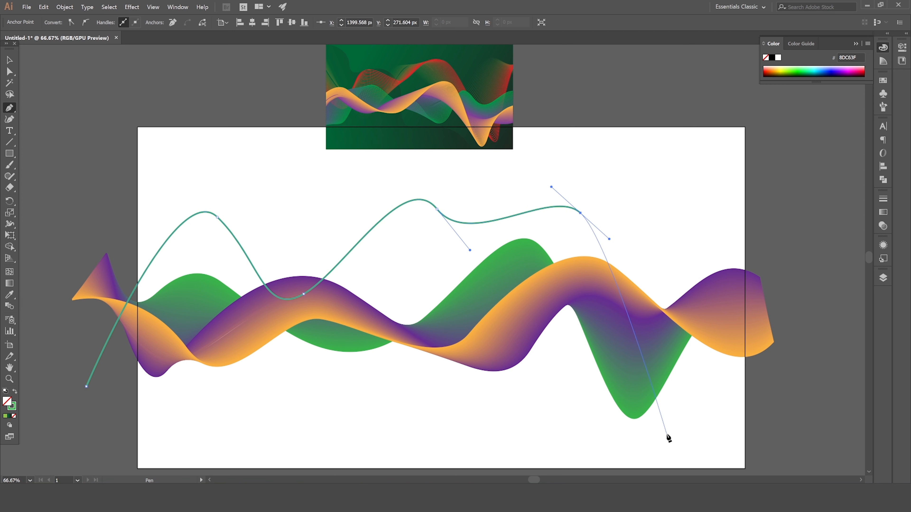
left_click_drag(666, 434, 687, 394)
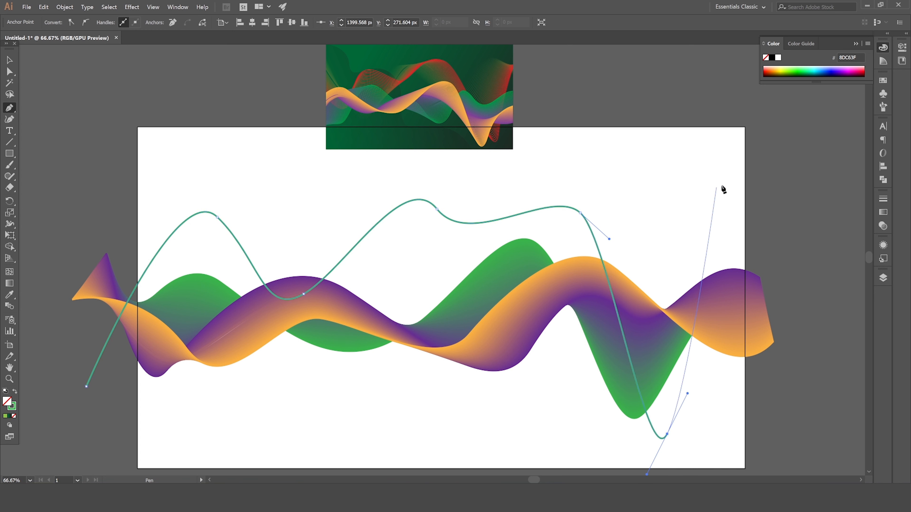
mouse_move(743, 176)
left_mouse_down()
mouse_move(780, 178)
mouse_move(783, 165)
left_mouse_up()
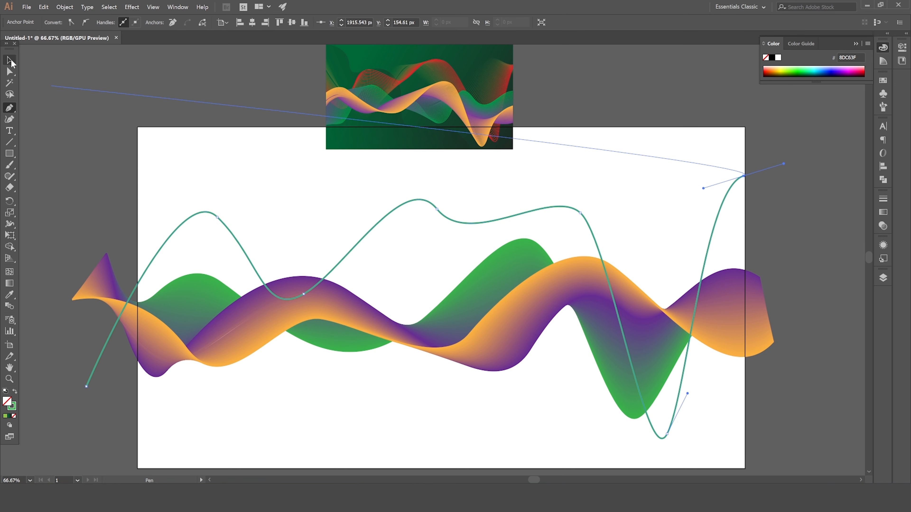
left_click(10, 61)
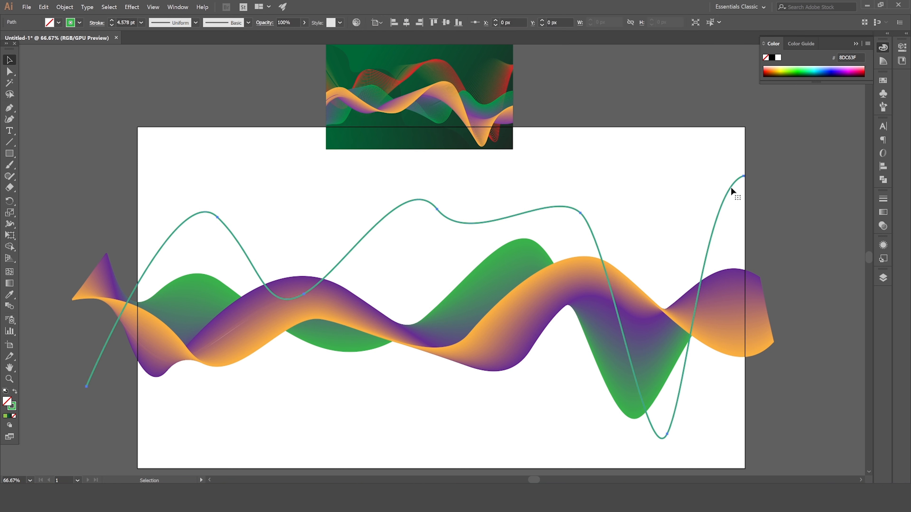
left_click_drag(731, 186, 742, 184)
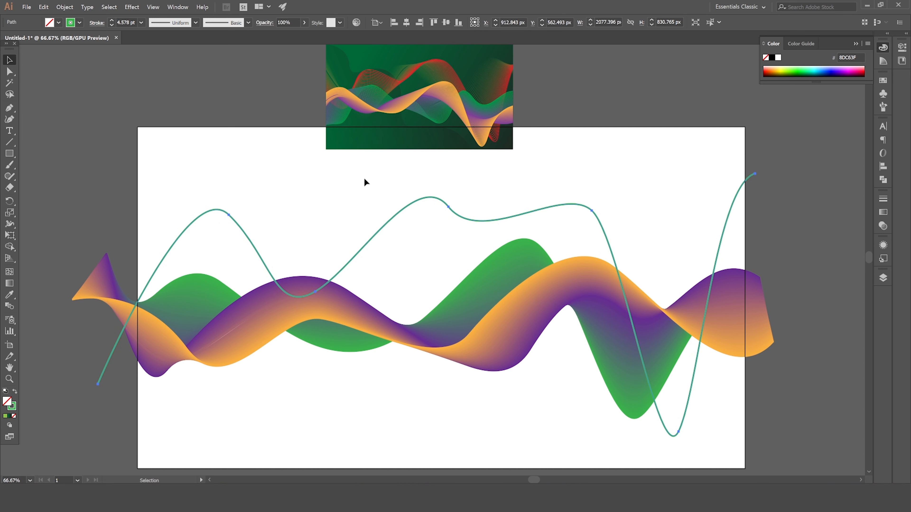
Step: Draw a second open wave curve with three crests and a deep central trough before its last crest, extending past both sides of the artboard
left_click(9, 108)
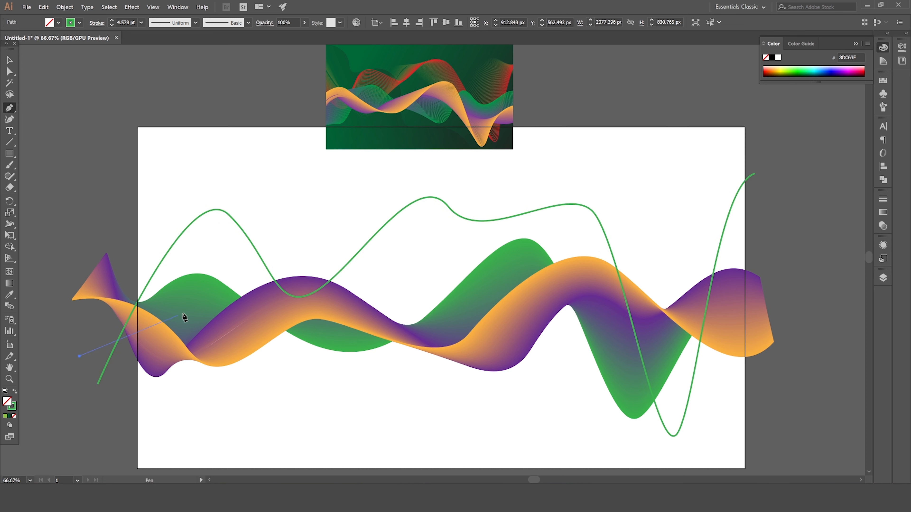
left_click_drag(202, 253, 260, 342)
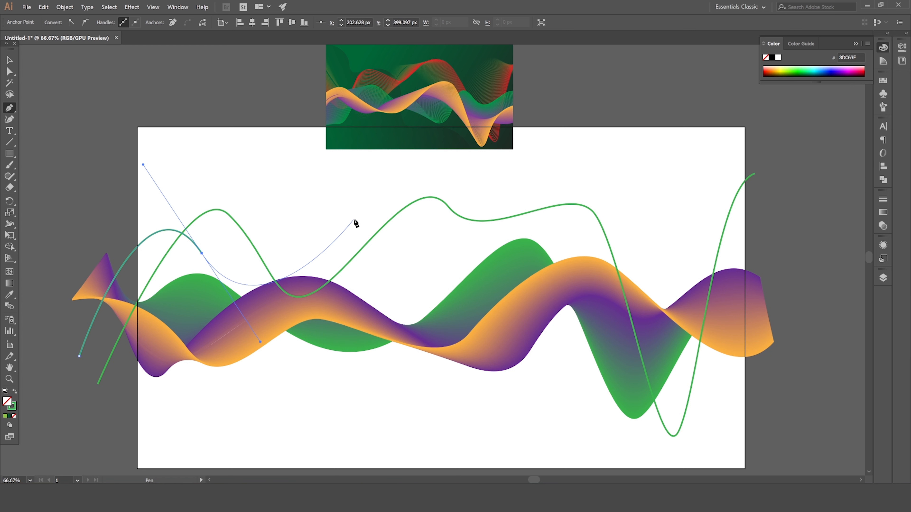
left_click_drag(318, 225, 348, 231)
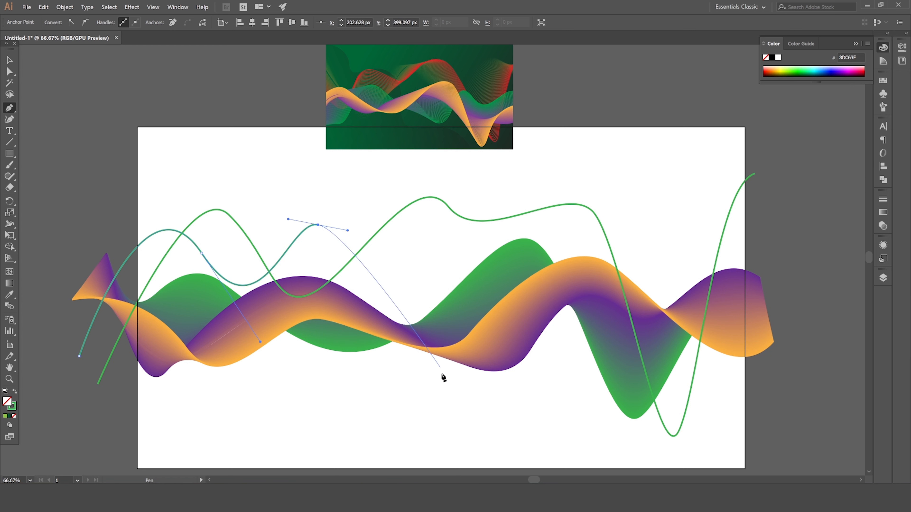
left_click_drag(459, 400, 484, 407)
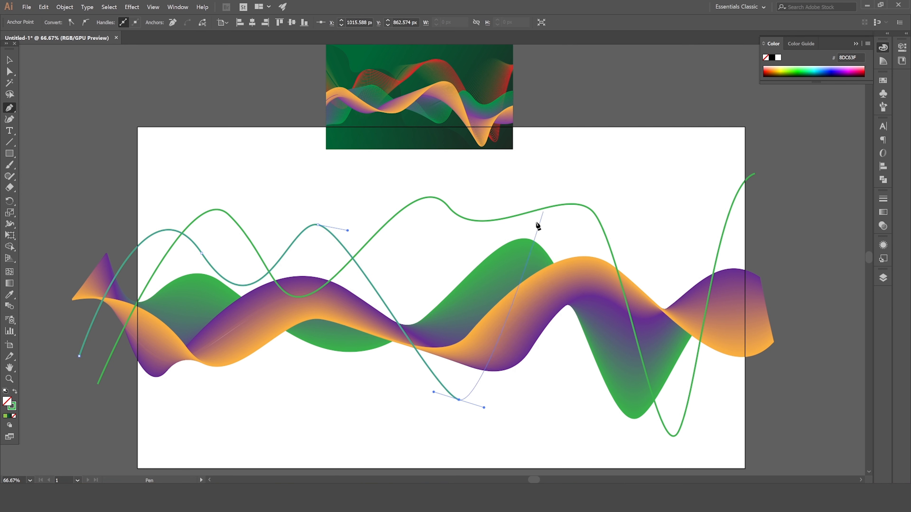
left_click_drag(557, 228, 587, 245)
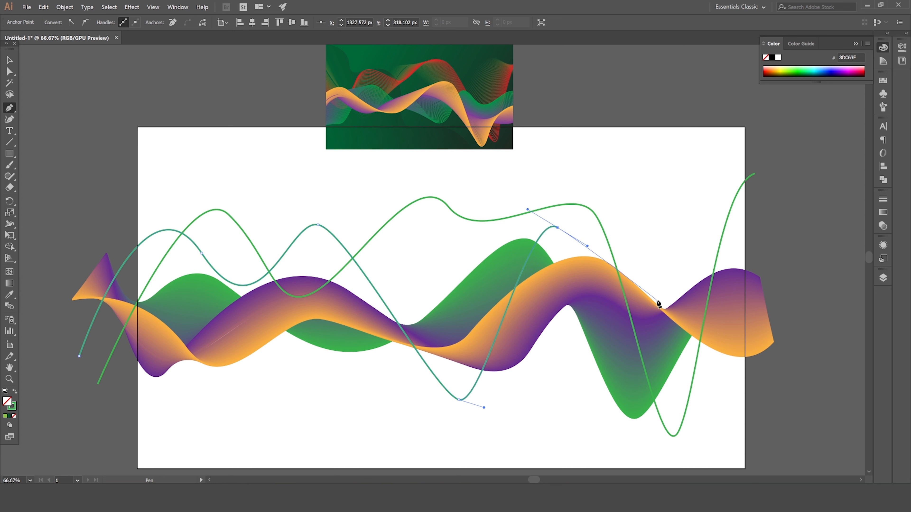
left_click_drag(659, 303, 686, 250)
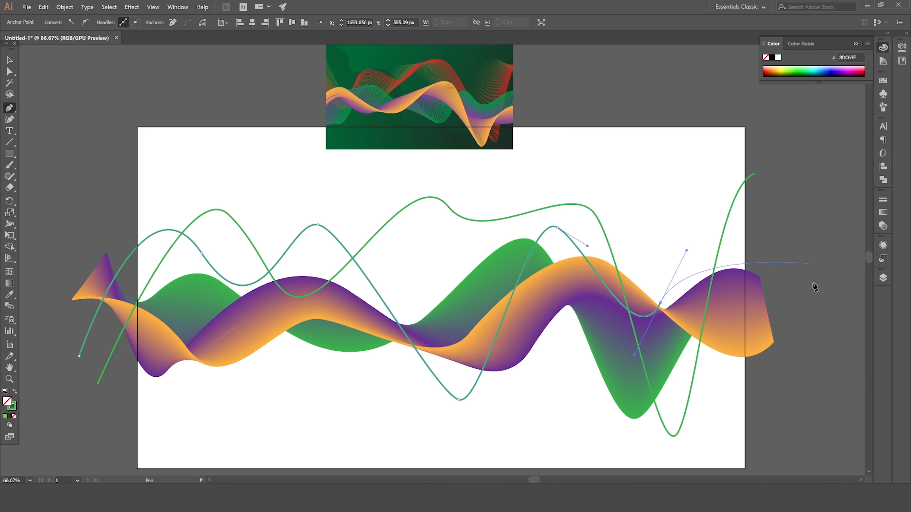
left_click_drag(814, 294, 849, 363)
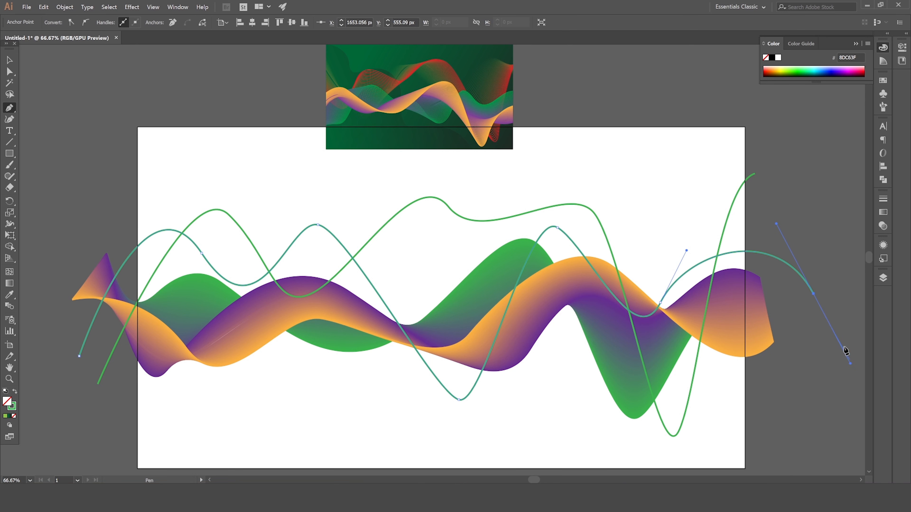
left_click(9, 59)
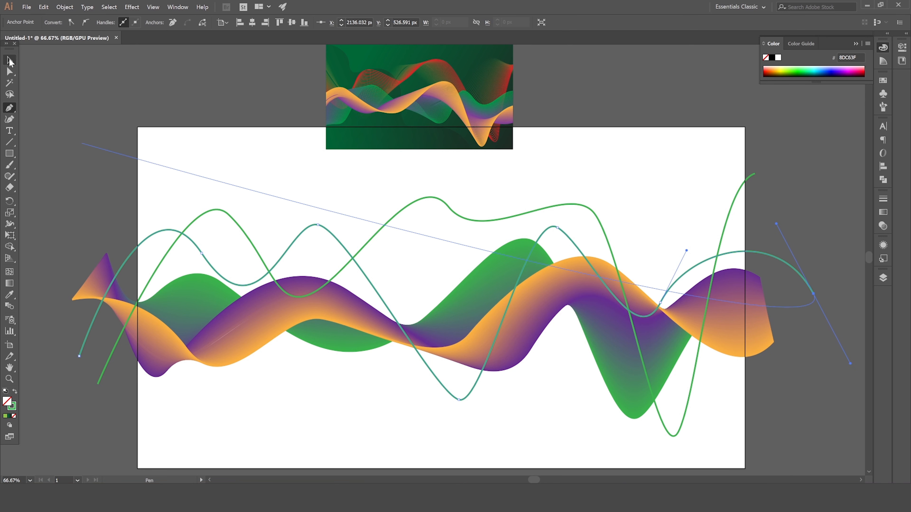
left_click(144, 118)
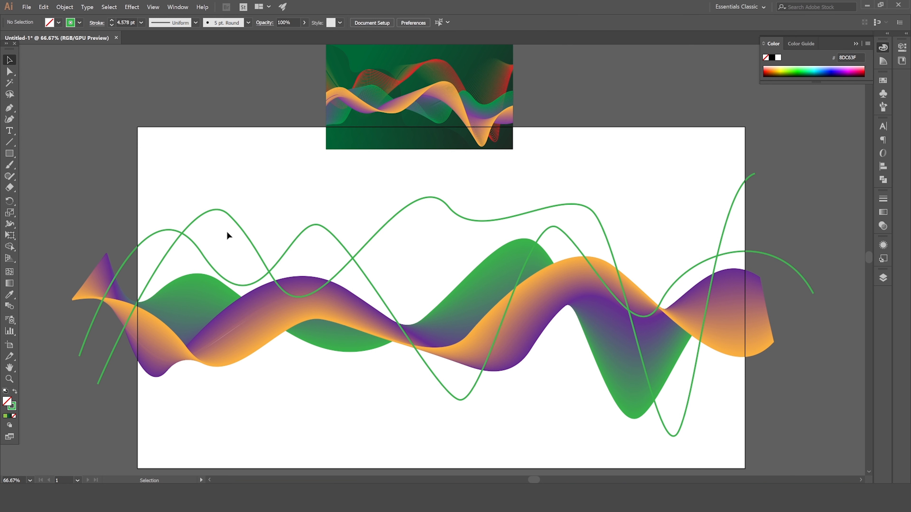
Step: Lower the first new curve's leftmost crest anchor to about X 287, Y 359 px and tilt its handle to a flatter angle
left_click(223, 212)
left_click(9, 72)
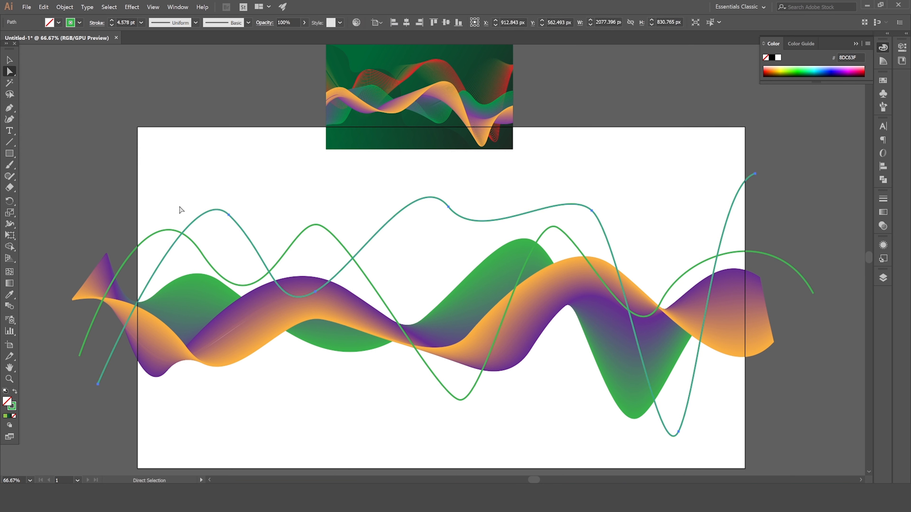
left_click_drag(229, 215, 229, 241)
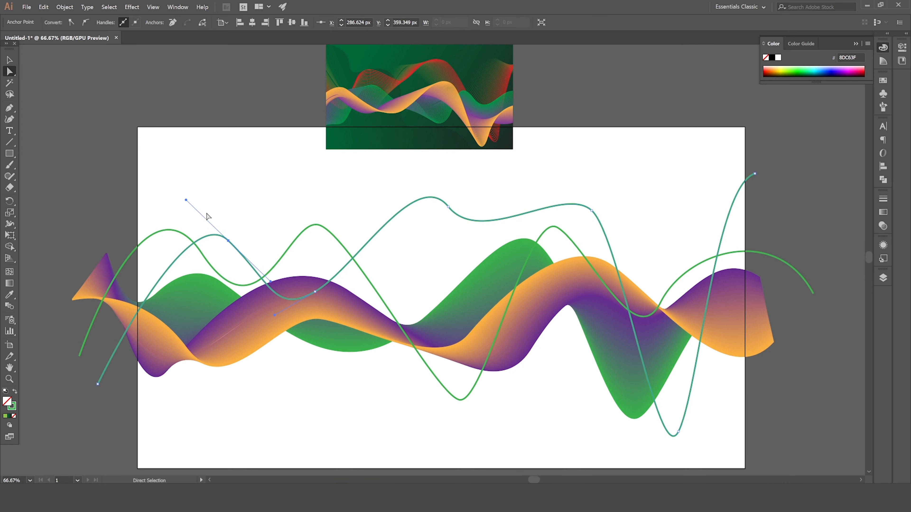
left_click_drag(186, 200, 175, 214)
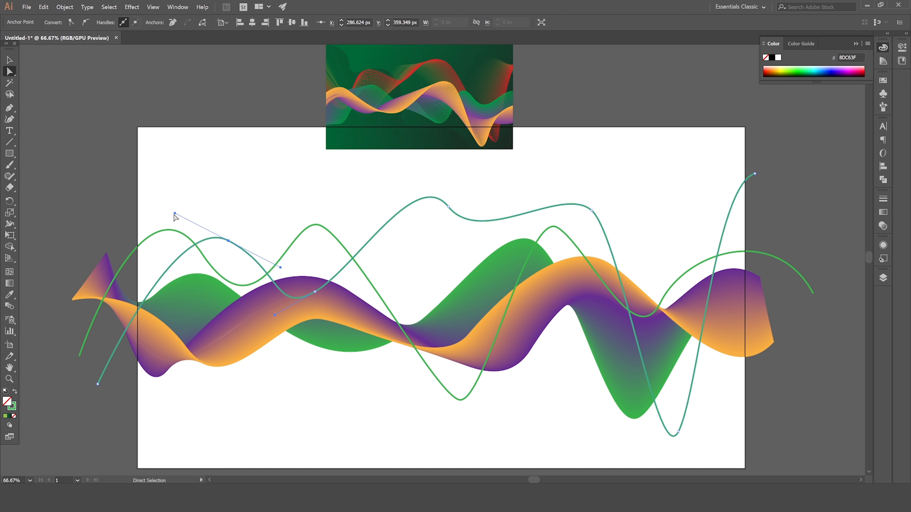
Step: Deepen the second new curve's first trough by adjusting its handle, and raise its left endpoint to about X -204, Y 435 px
left_click(162, 238)
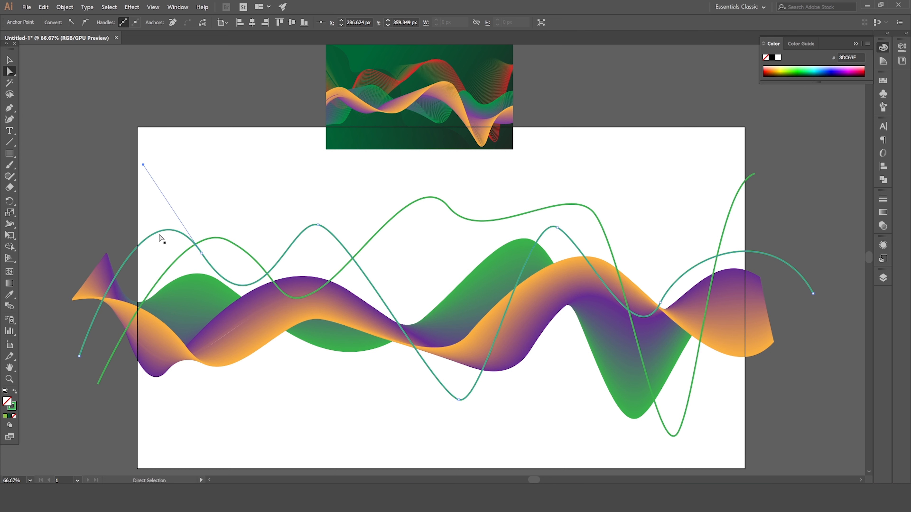
left_click(204, 256)
left_click_drag(260, 343, 271, 397)
left_click_drag(80, 356, 73, 265)
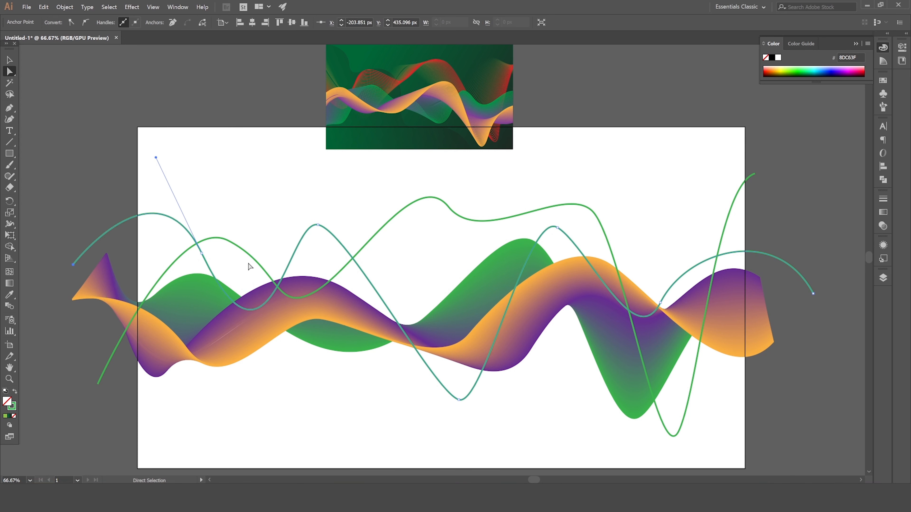
Step: Lower the first new curve's first trough anchor to about X 587, Y 559 px, steepen its handle, and deselect the curve
left_click(228, 241)
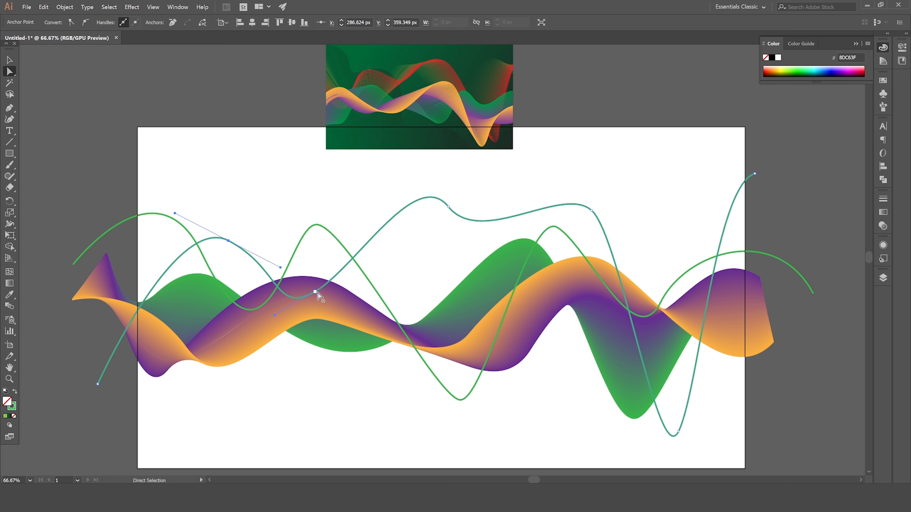
left_click_drag(318, 292, 326, 305)
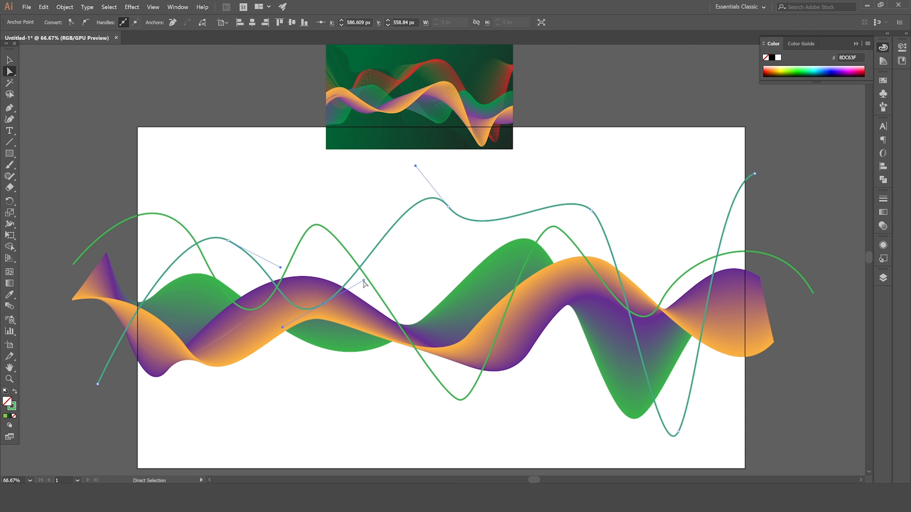
left_click_drag(364, 282, 355, 270)
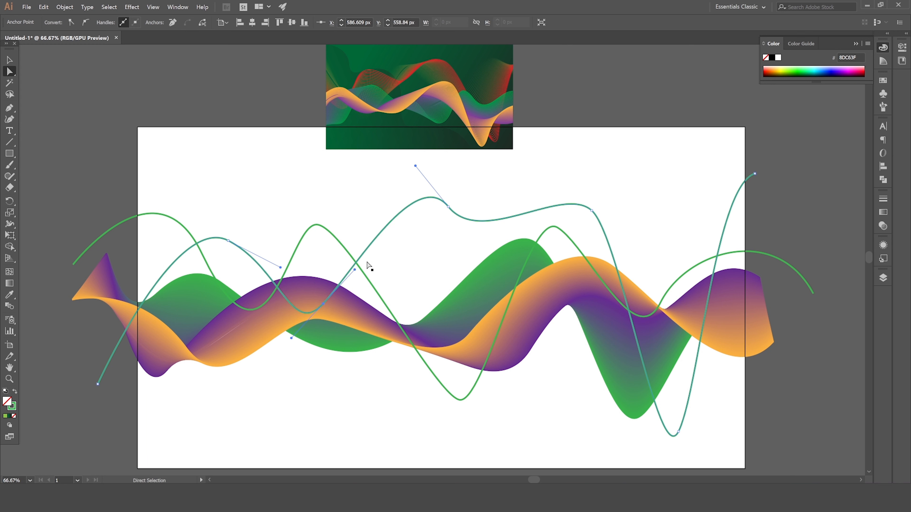
left_click(9, 60)
left_click(151, 157)
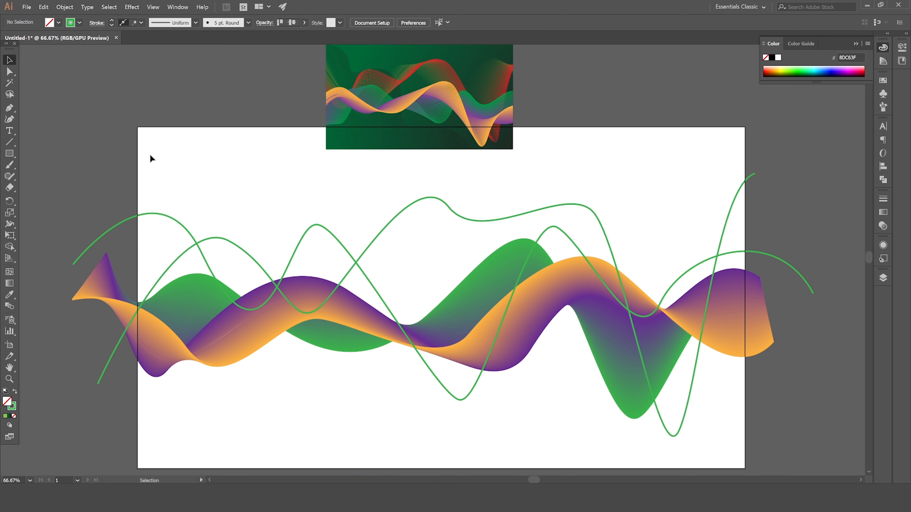
Step: Change the second new curve's stroke colour to the orange-red swatch C=0 M=80 Y=95 K=0 and deselect it
left_click(154, 214)
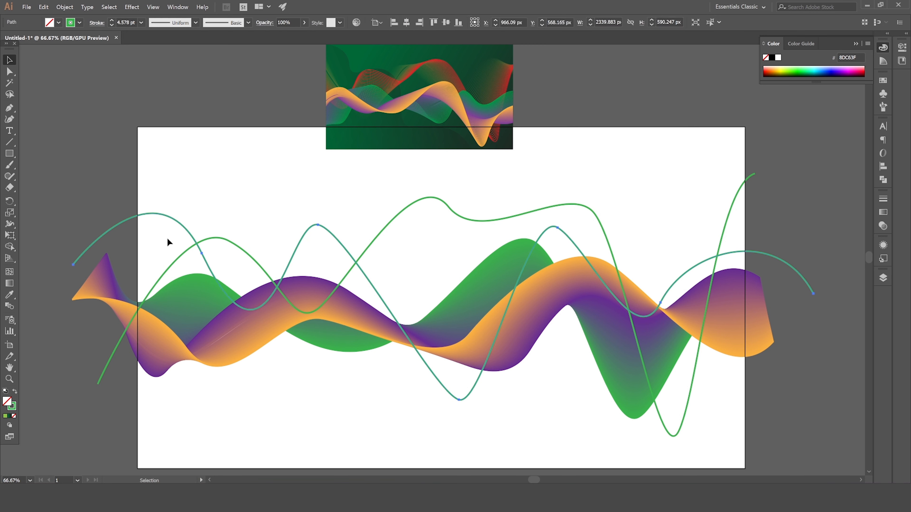
left_click(79, 22)
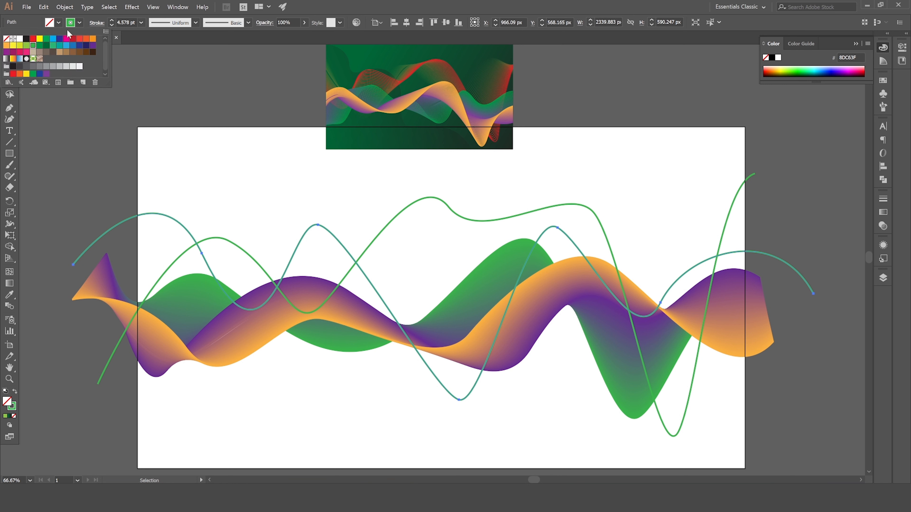
left_click(80, 40)
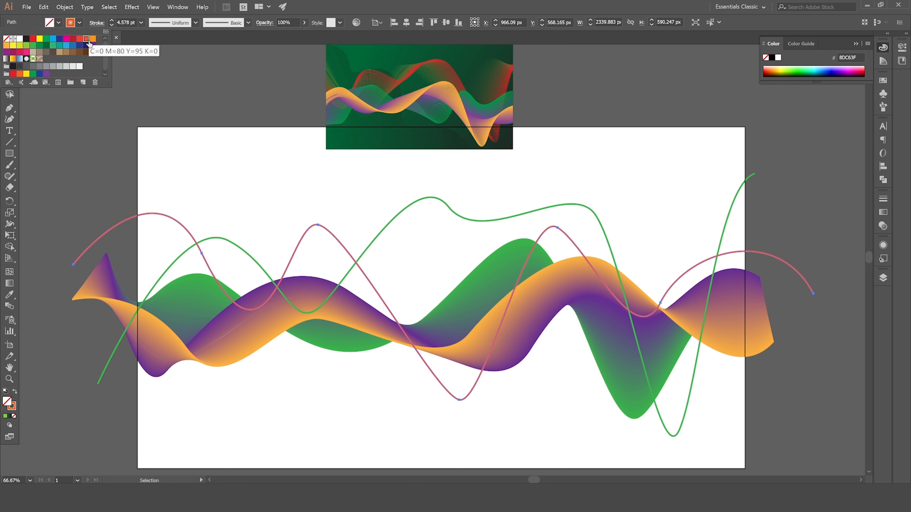
left_click(170, 155)
left_click(193, 183)
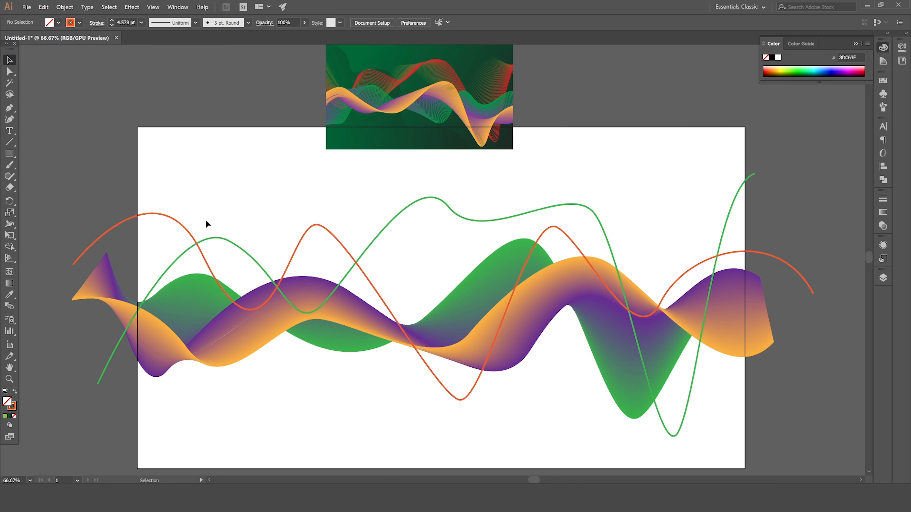
Step: Select the green and orange-red curves together and make a blend between them
left_click_drag(193, 256, 193, 256)
left_click(65, 7)
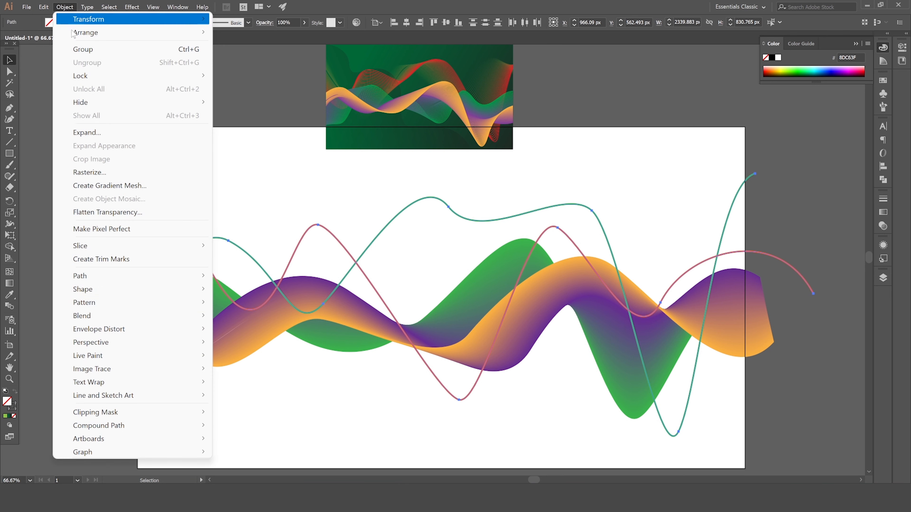
mouse_move(125, 316)
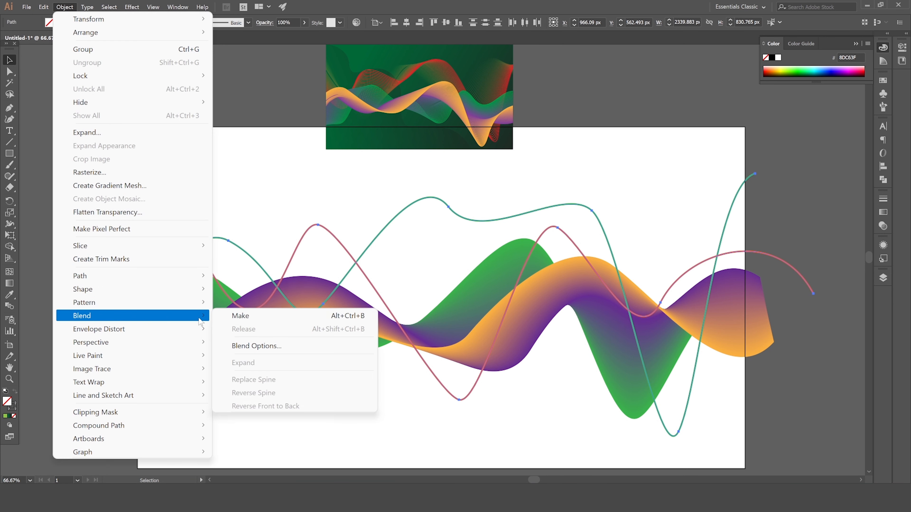
left_click(236, 316)
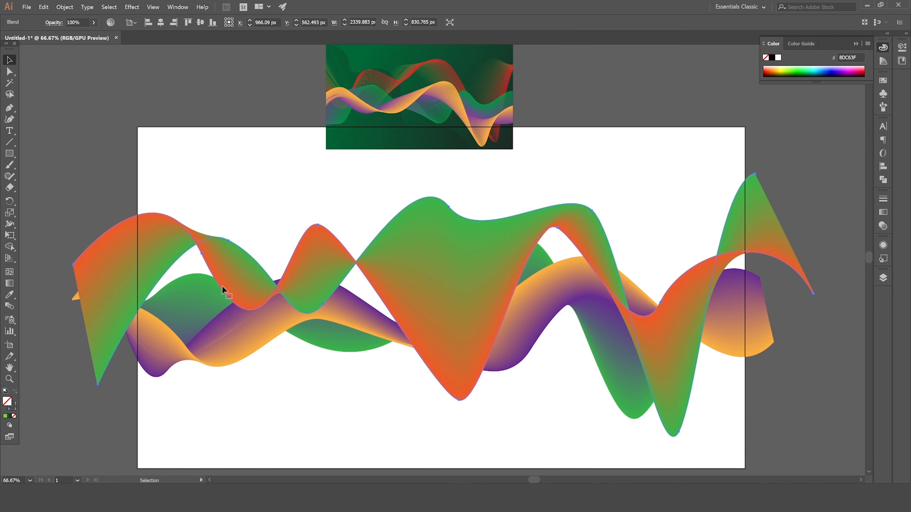
Step: Set the green and orange-red blend's spacing to 32 specified steps, check the preview, and apply it
left_click(66, 8)
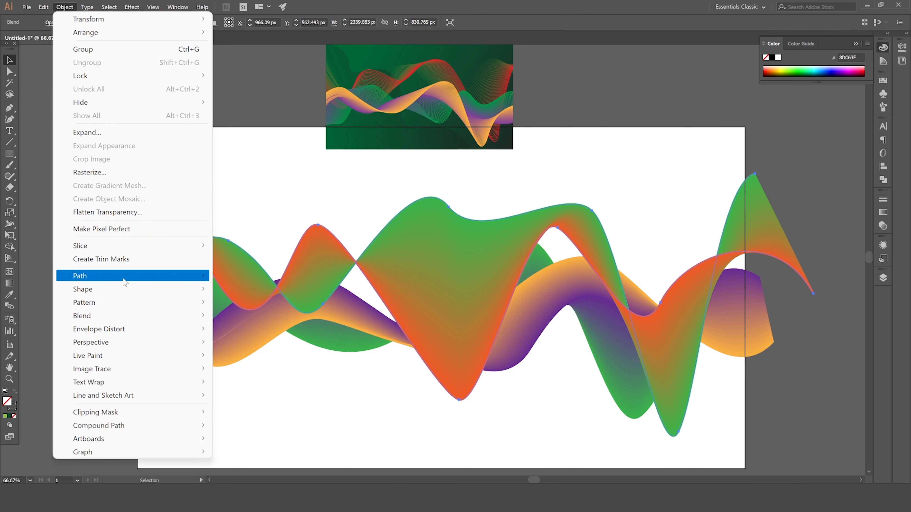
mouse_move(143, 315)
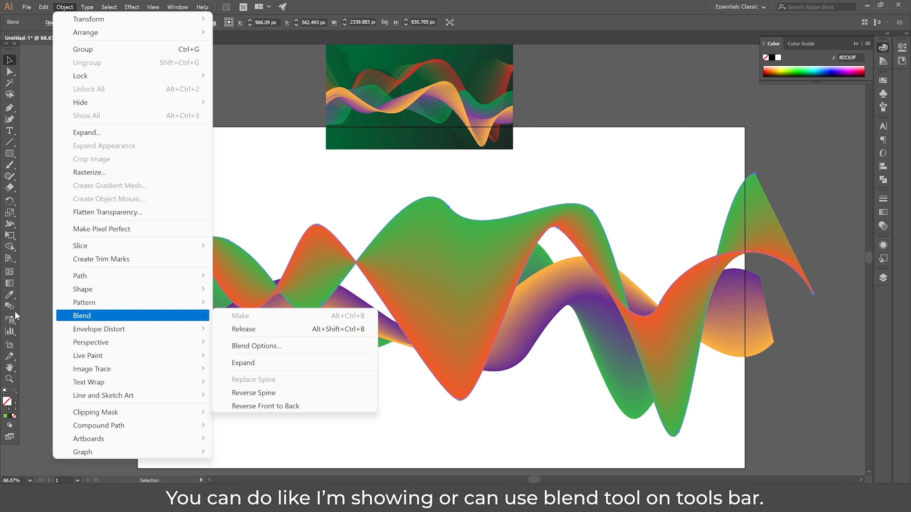
left_click(280, 347)
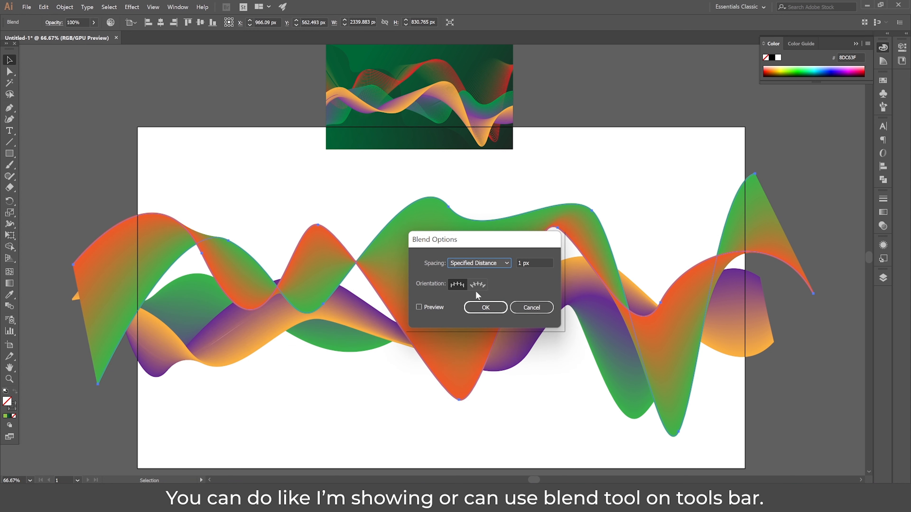
left_click(509, 263)
left_click(500, 282)
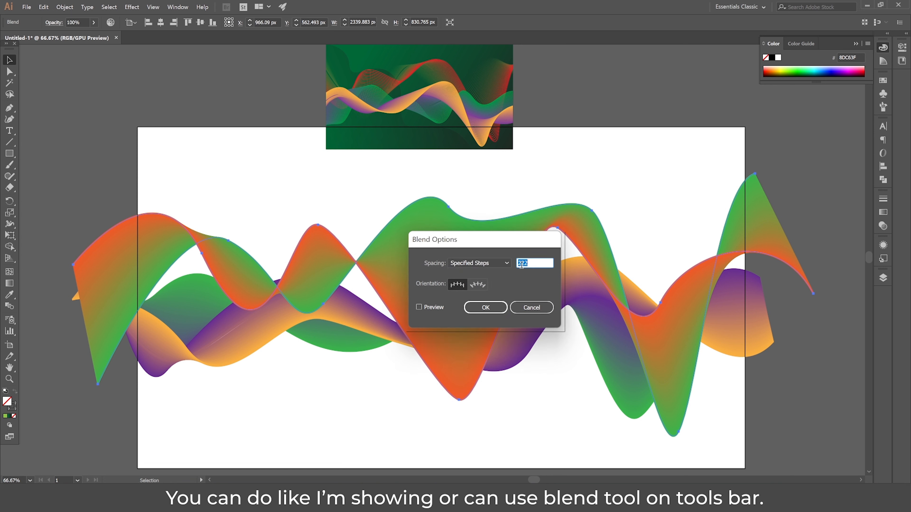
type("៣០")
key("BackSpace")
key("BackSpace")
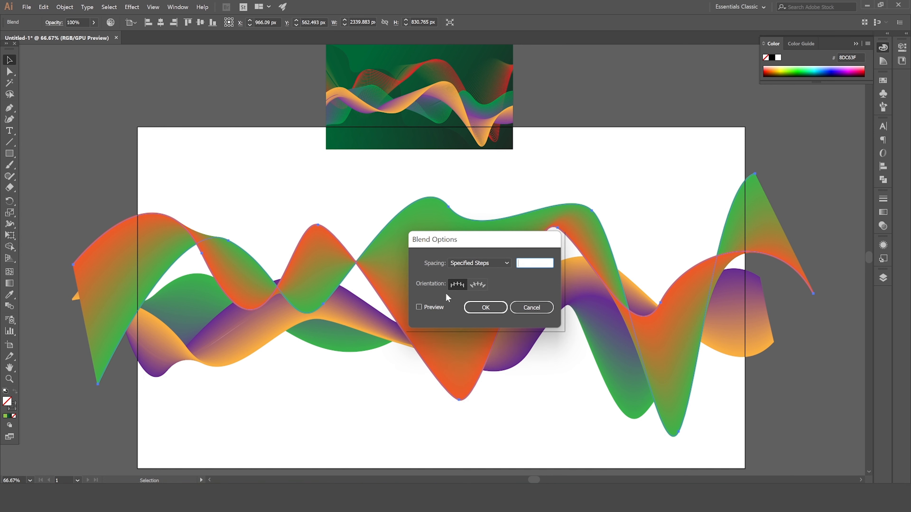
key("super+space")
type("32")
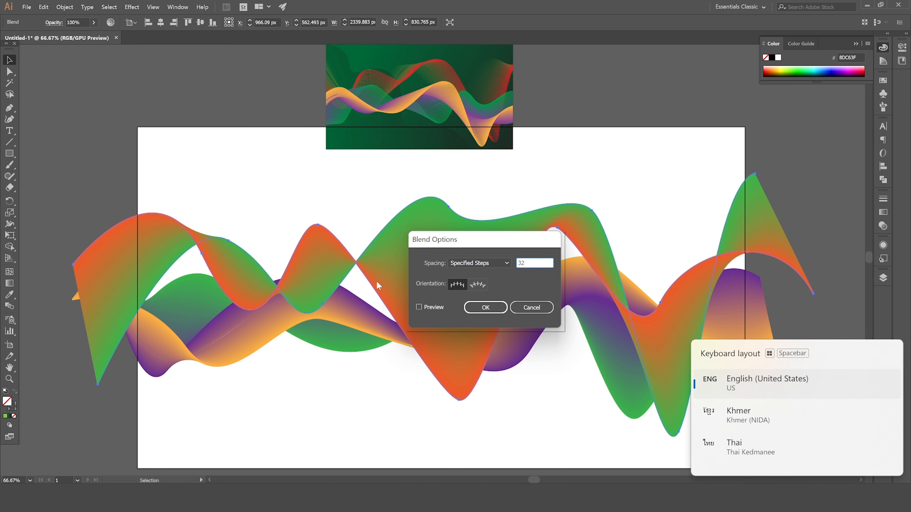
left_click(419, 308)
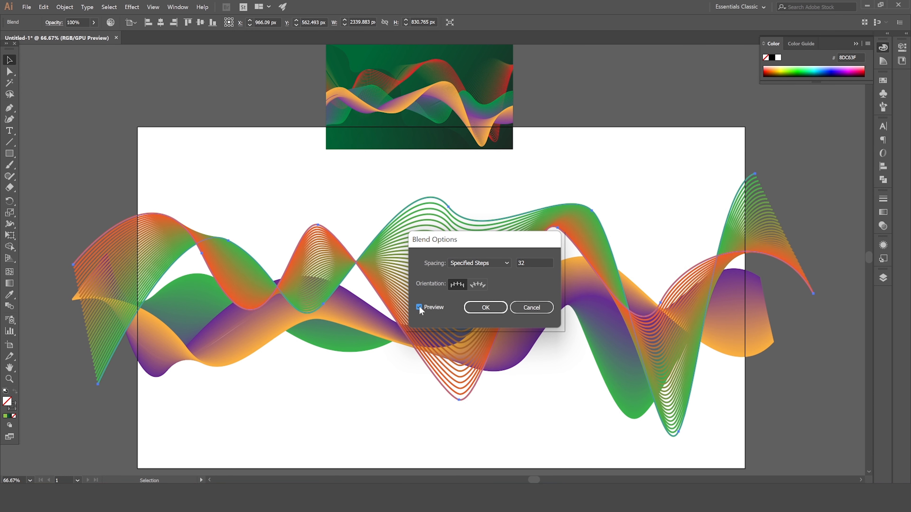
left_click(419, 307)
left_click(419, 307)
left_click(487, 309)
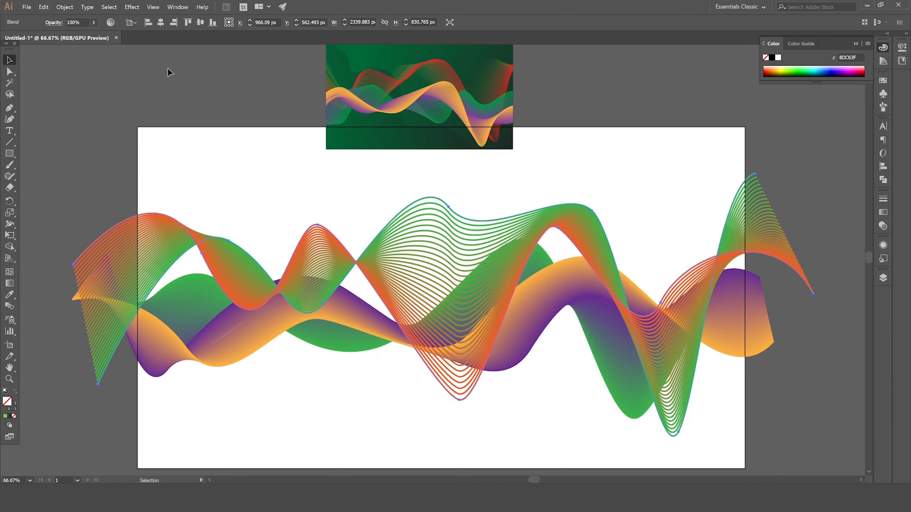
Step: Isolate the green and orange-red blend and reduce its orange-red curve's stroke weight to 3 pt
left_click(128, 185)
left_click(144, 219)
left_click(148, 212)
double_click(149, 214)
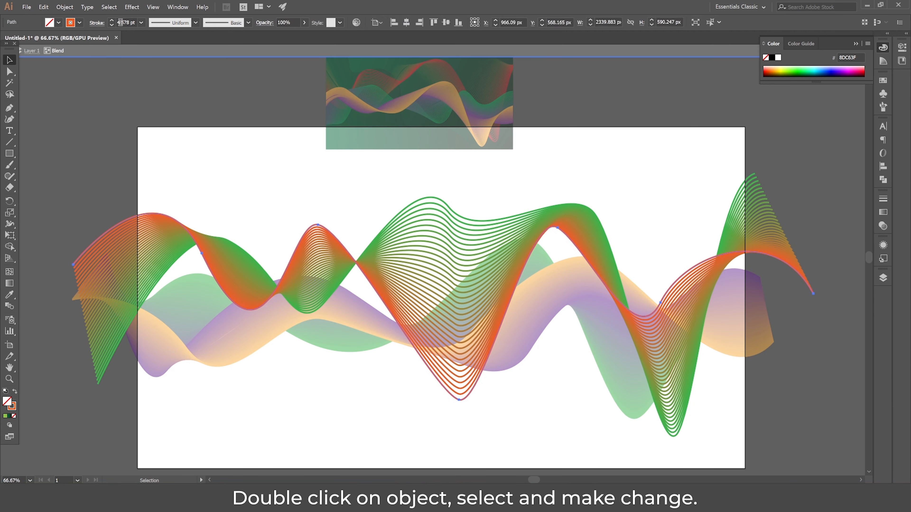
left_click(111, 24)
left_click(111, 25)
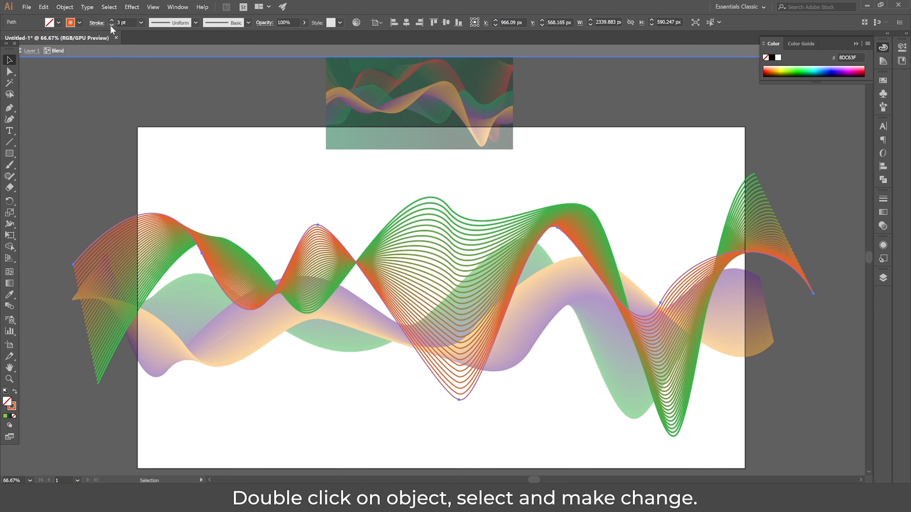
Step: Set the isolated blend's green curve to a 2 pt stroke and 0% opacity, and exit isolation
left_click(179, 257)
left_click(112, 25)
left_click(112, 24)
left_click(112, 25)
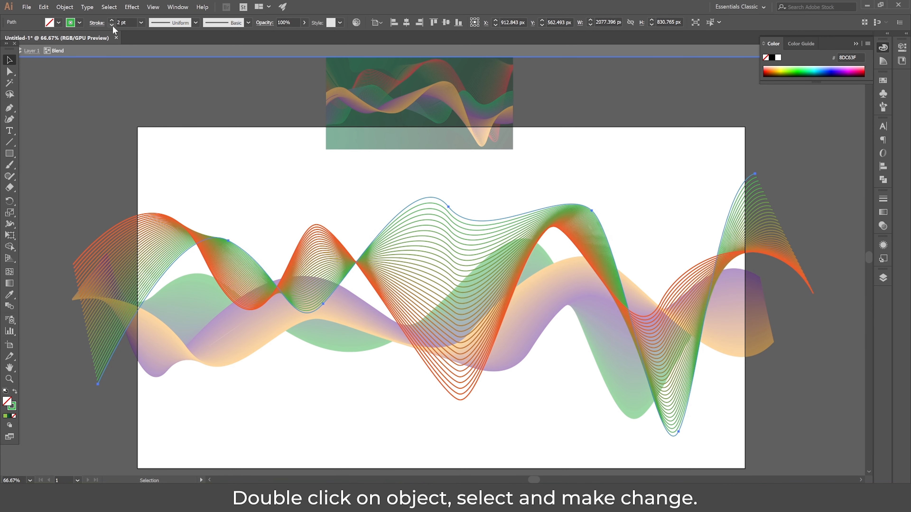
left_click(304, 23)
left_click_drag(302, 35, 162, 42)
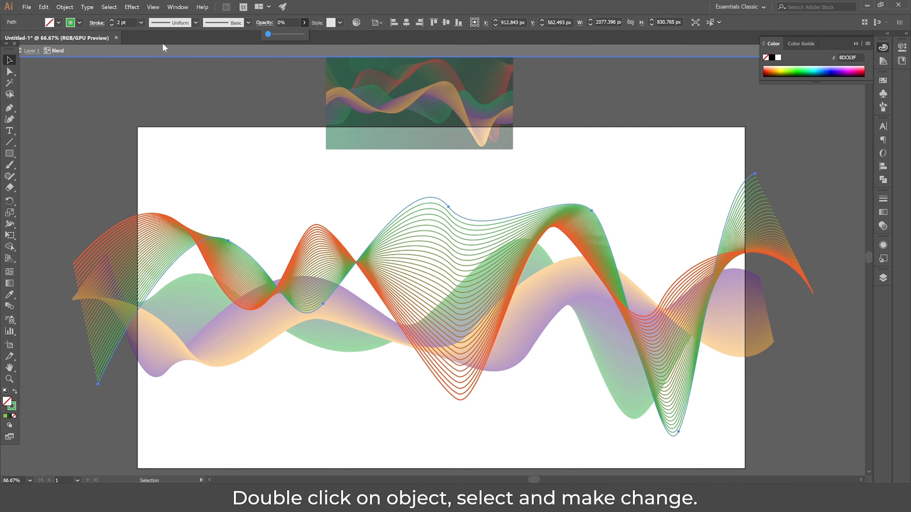
left_click(256, 191)
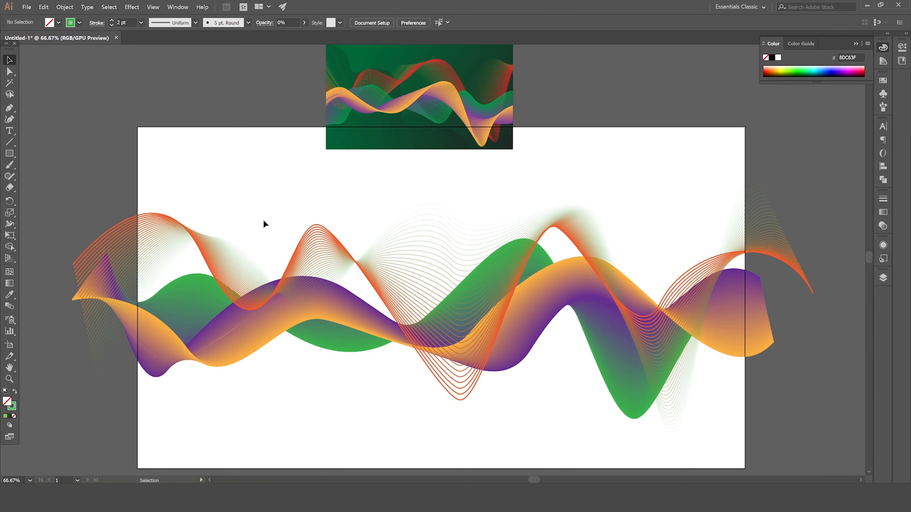
Step: Move the fading orange-red line blend down to about X 954, Y 658 px, send it to the back, and deselect it
scroll(263, 218, "down", 1)
left_click(339, 267)
left_click(339, 266)
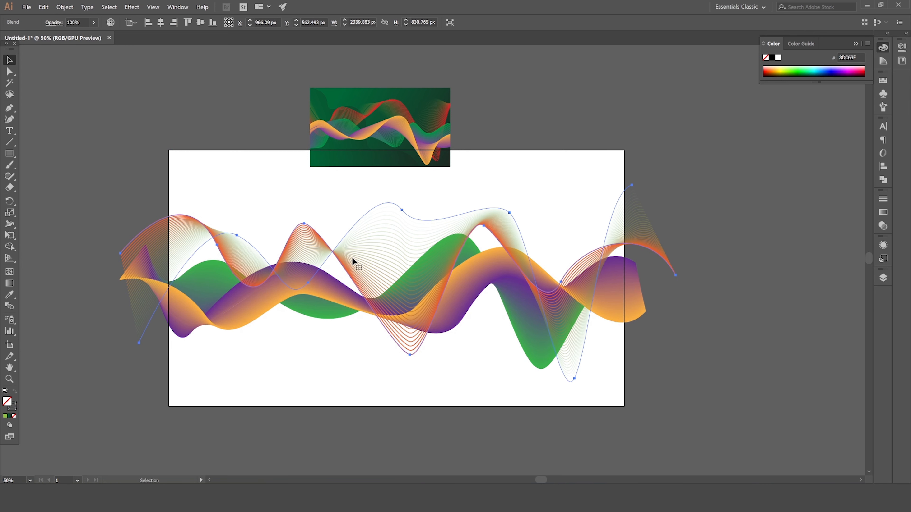
left_click_drag(352, 257, 349, 280)
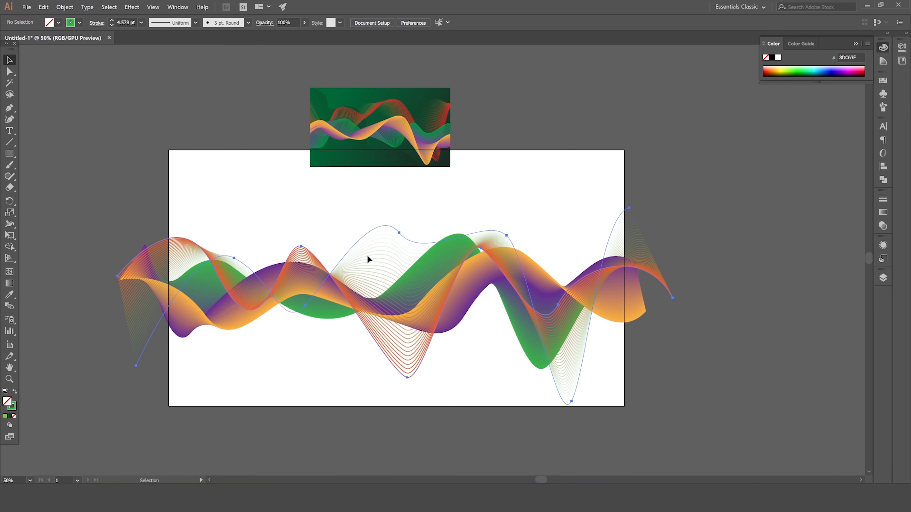
right_click(300, 151)
mouse_move(290, 253)
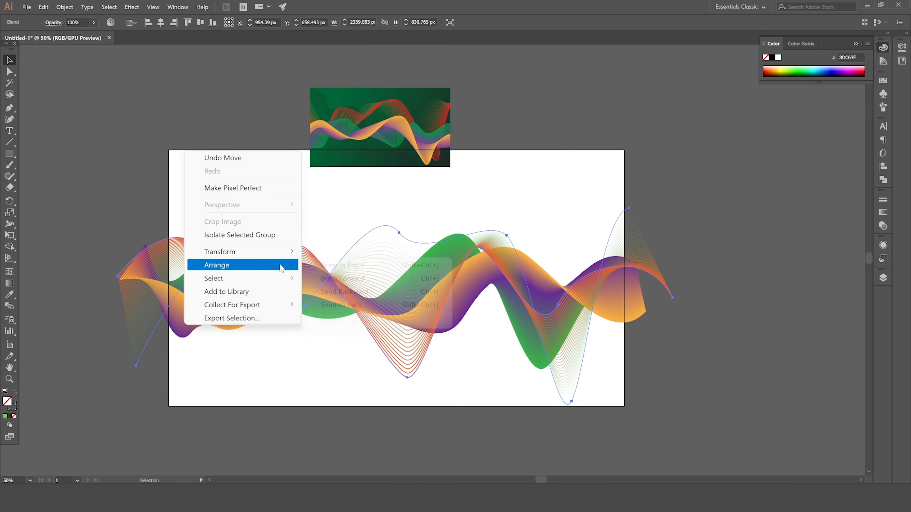
left_click(353, 305)
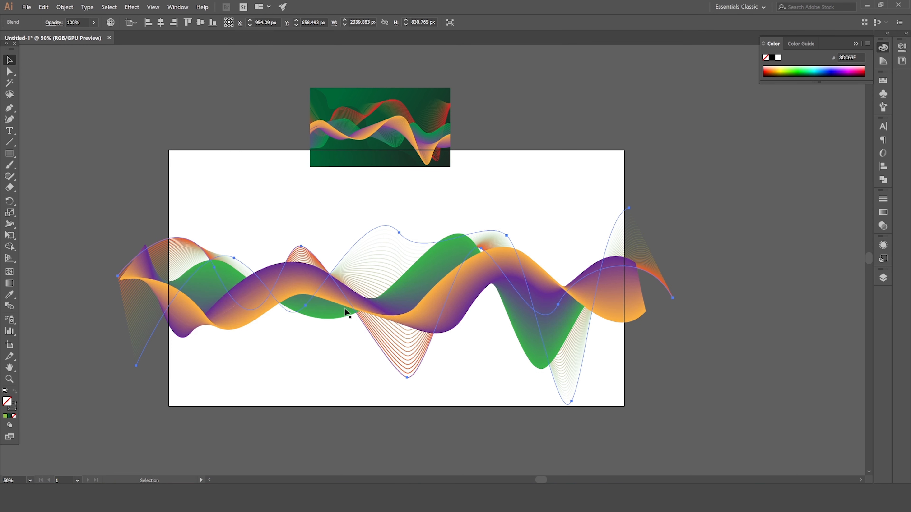
left_click(320, 372)
Step: Delete the reference wave artwork overlapping the artboard's upper edge
scroll(391, 263, "up", 2)
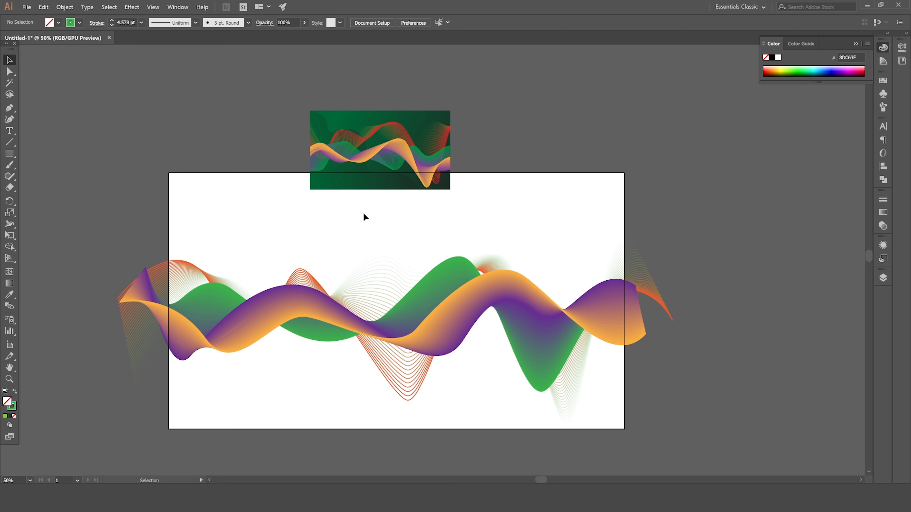
left_click(375, 168)
left_click_drag(374, 150, 337, 123)
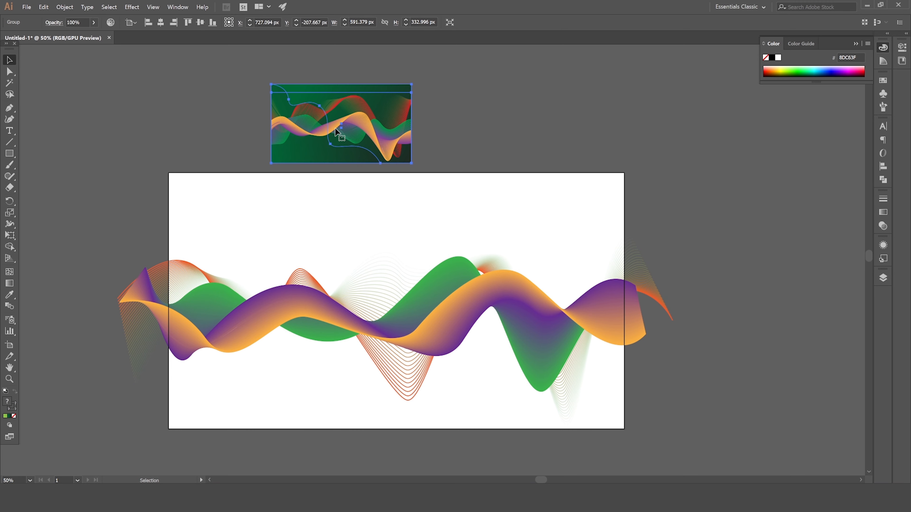
key("Delete")
Step: Draw a rectangle of about 1924 x 1082 px covering the whole artboard
scroll(289, 217, "down", 2)
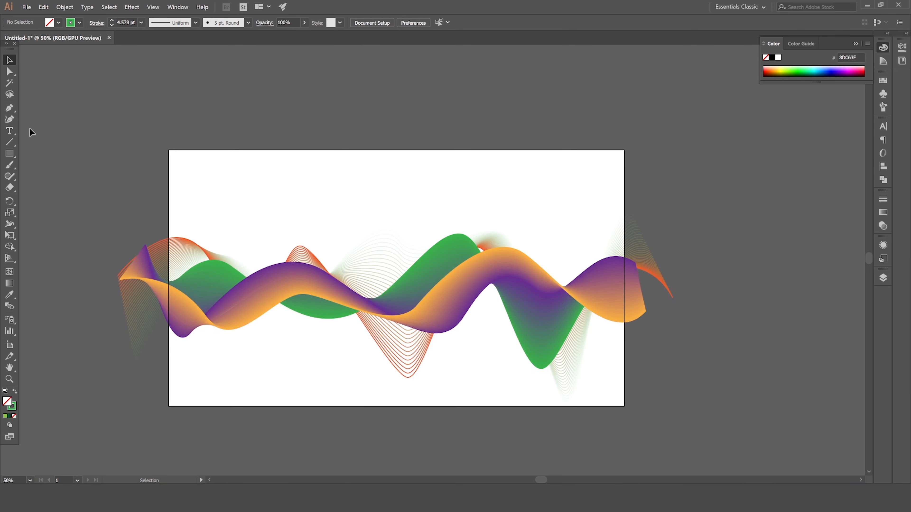
key("m")
left_click_drag(168, 150, 624, 406)
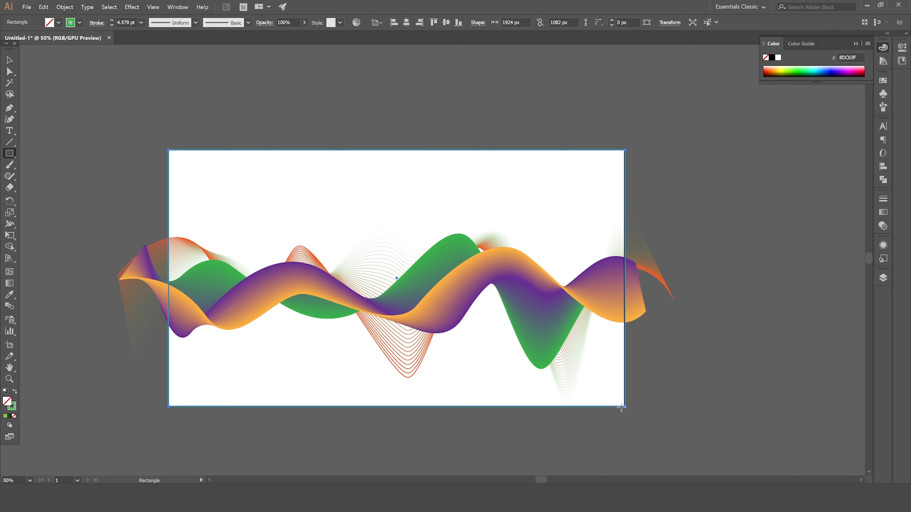
Step: Lower the rectangle's upper edge with Free Transform so that its height is about 922 px
left_click(9, 60)
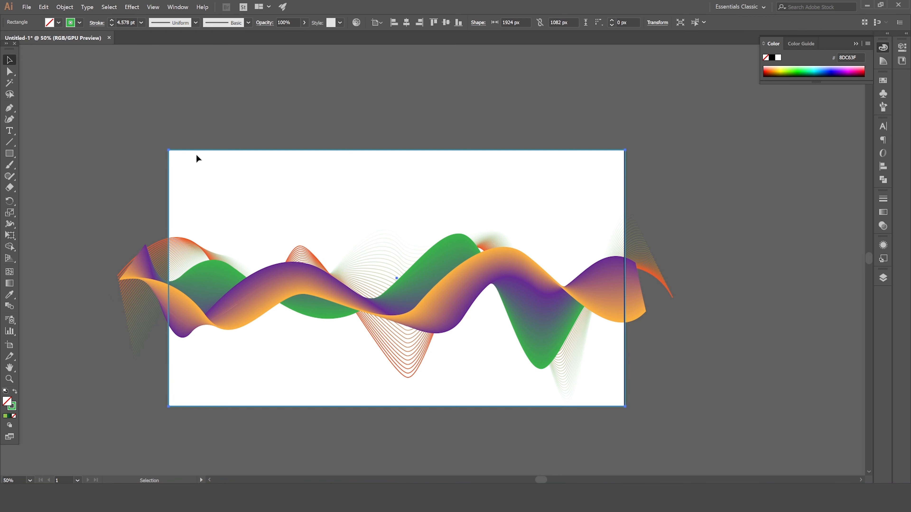
left_click(344, 101)
left_click(369, 163)
left_click(9, 235)
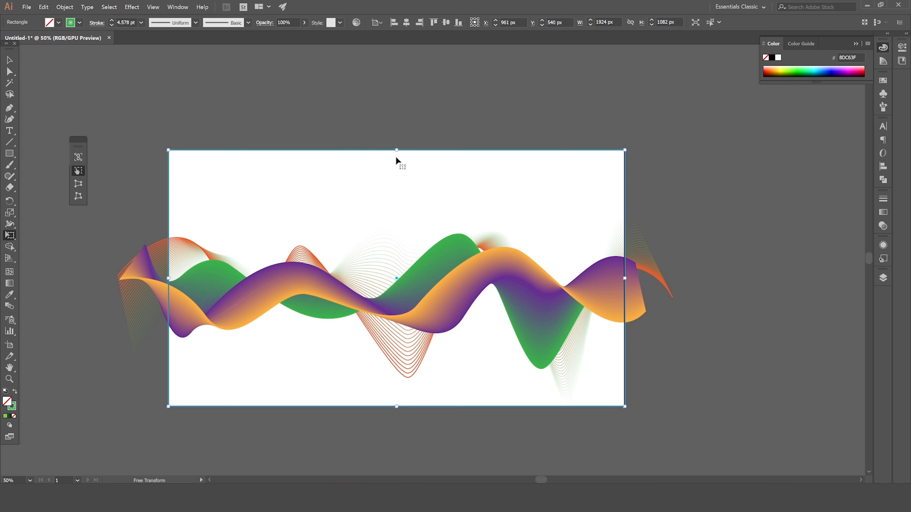
left_click_drag(396, 153, 397, 187)
key("v")
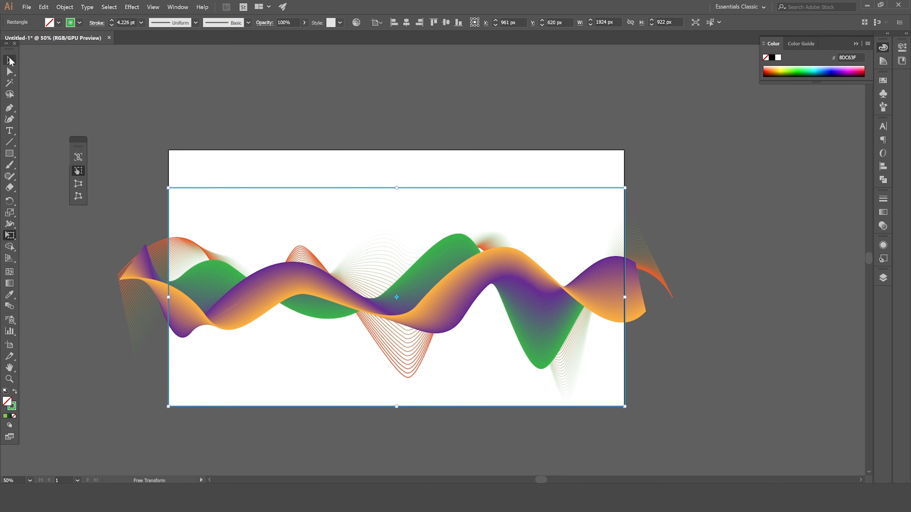
Step: Select the rectangle together with the wave blends, make a clipping mask from them, and deselect
left_click_drag(405, 150, 449, 300)
right_click(450, 300)
left_click(278, 257)
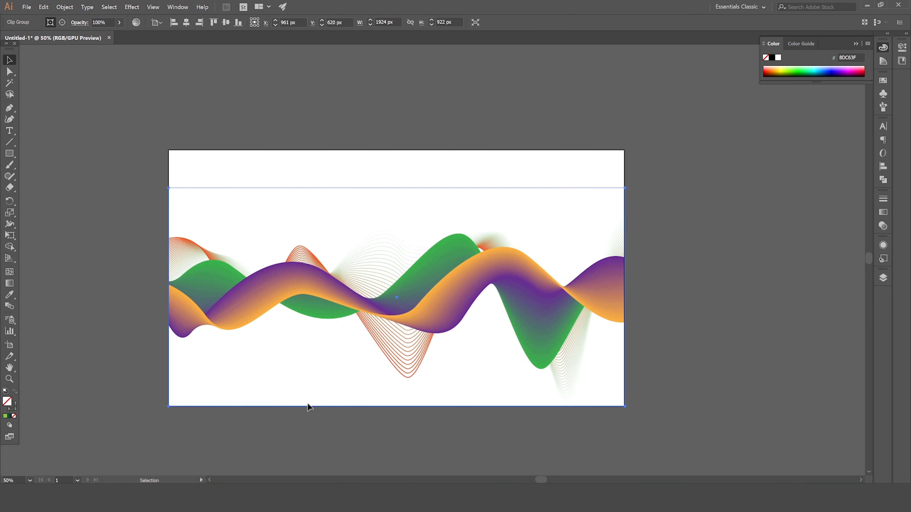
scroll(314, 425, "down", 1)
left_click(315, 426)
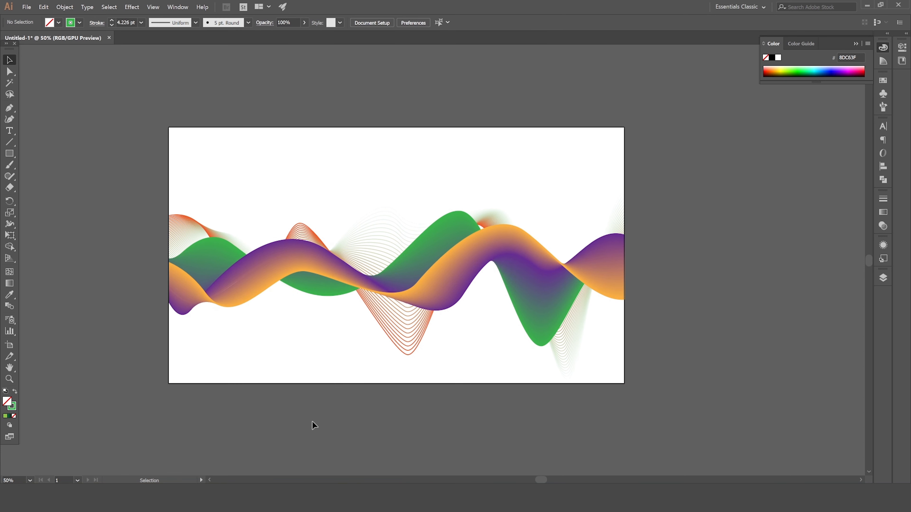
Step: Draw a new background rectangle of about 1924 x 1082 px over the full artboard and deselect it
left_click(10, 154)
left_click_drag(168, 127, 623, 383)
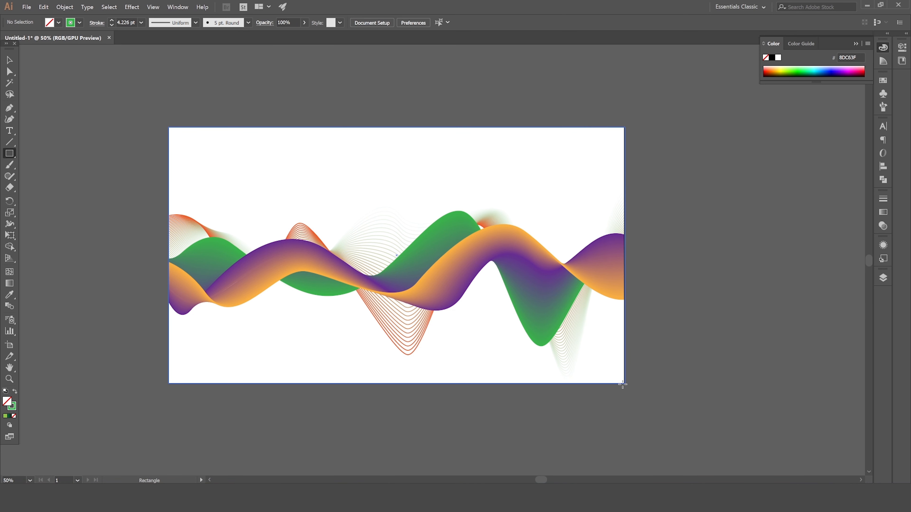
left_click_drag(624, 384, 624, 384)
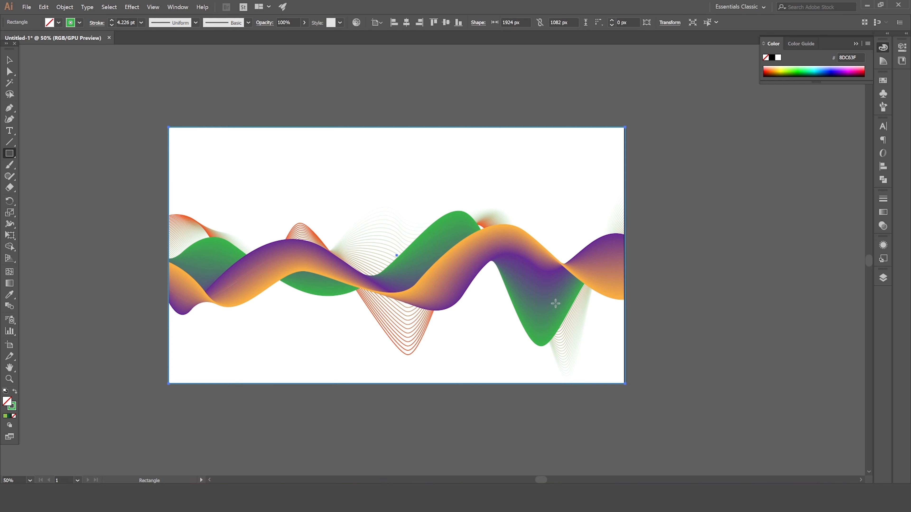
left_click(12, 61)
left_click(184, 140)
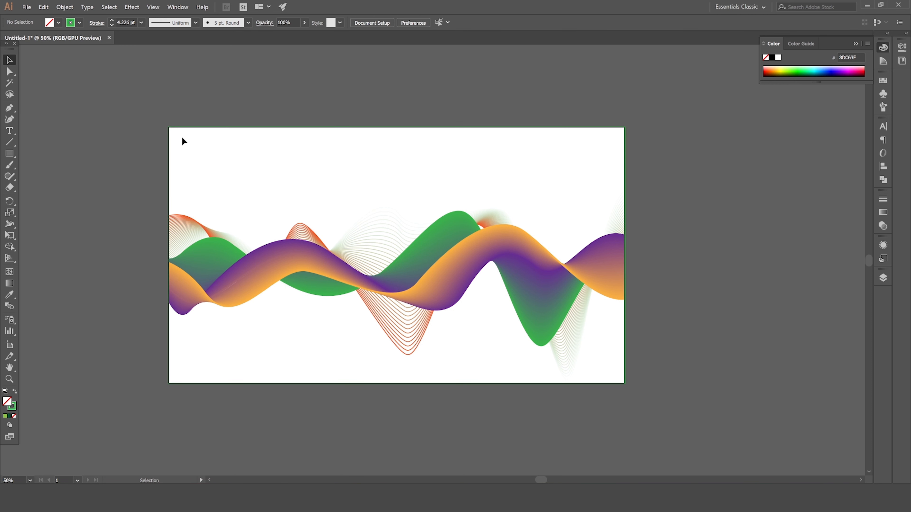
Step: Remove the background rectangle's stroke and fill it with the white-to-black gradient swatch
left_click_drag(211, 150, 212, 150)
left_click(73, 23)
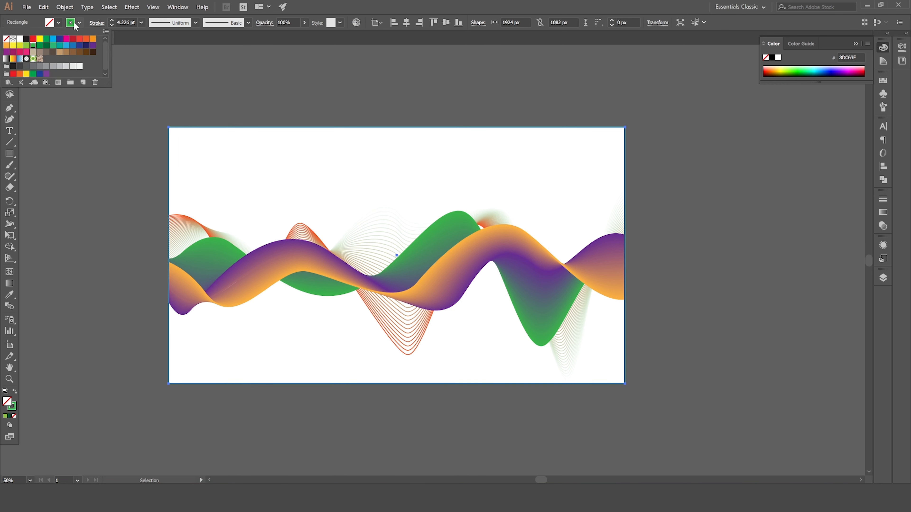
left_click(7, 39)
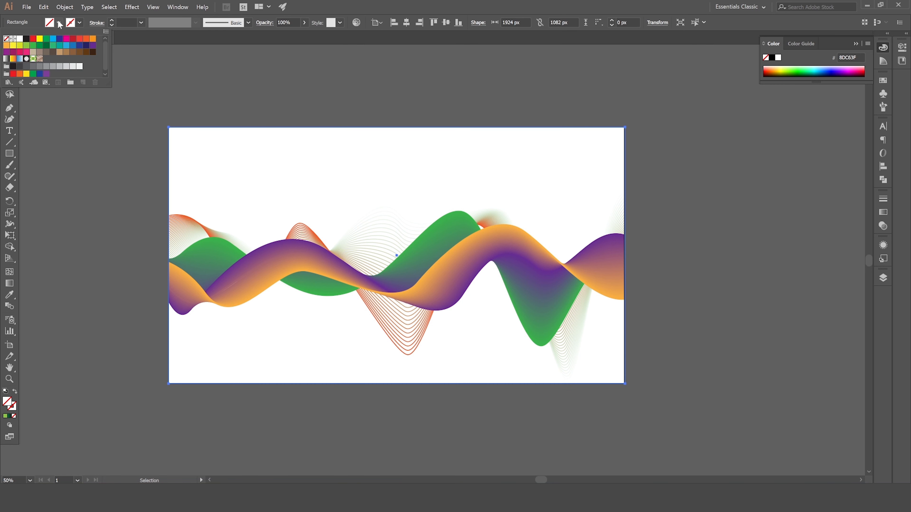
left_click(6, 58)
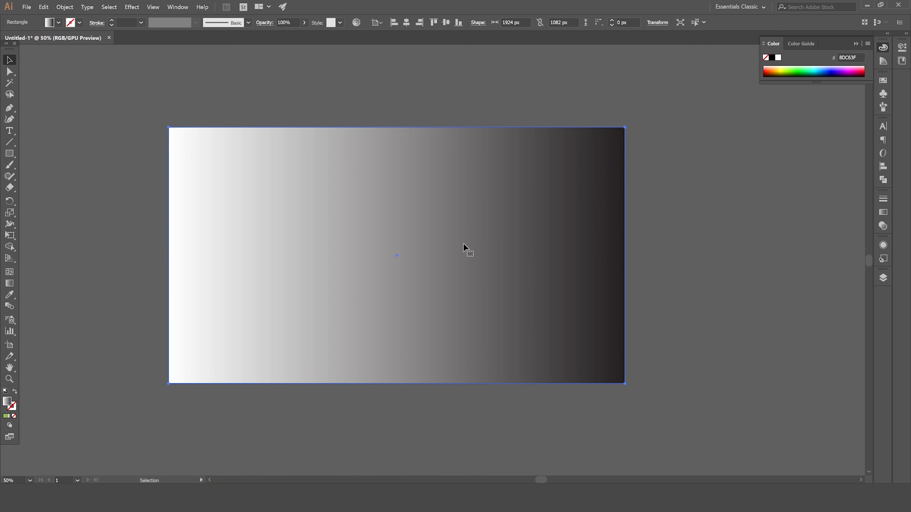
Step: Change the white stop of the background rectangle's linear gradient to the dark green swatch
left_click(883, 211)
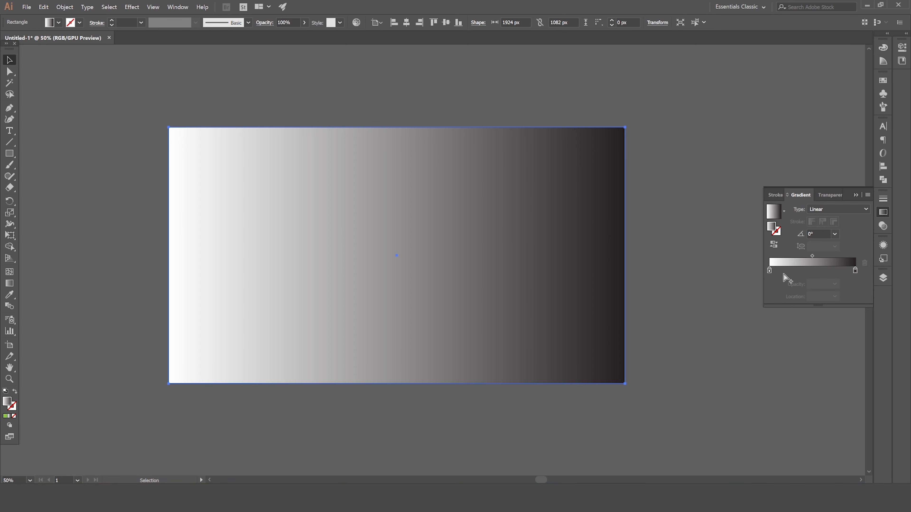
double_click(769, 272)
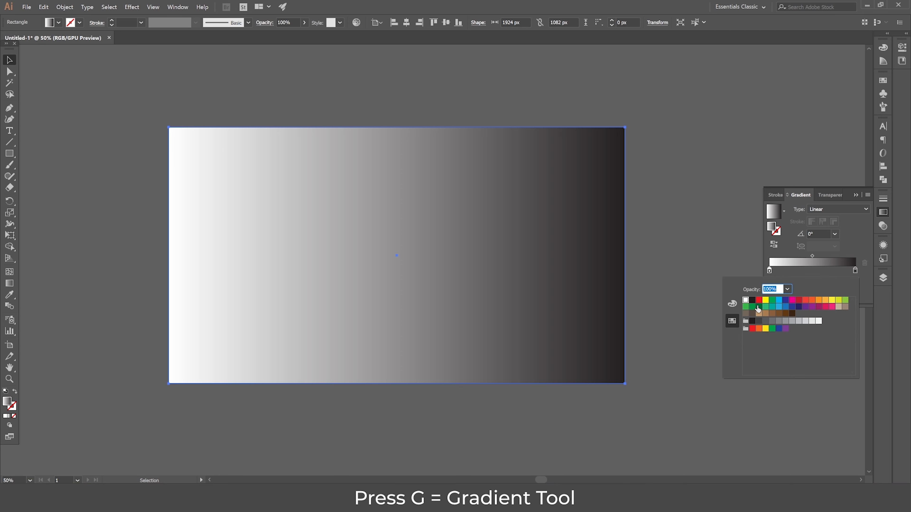
left_click(756, 306)
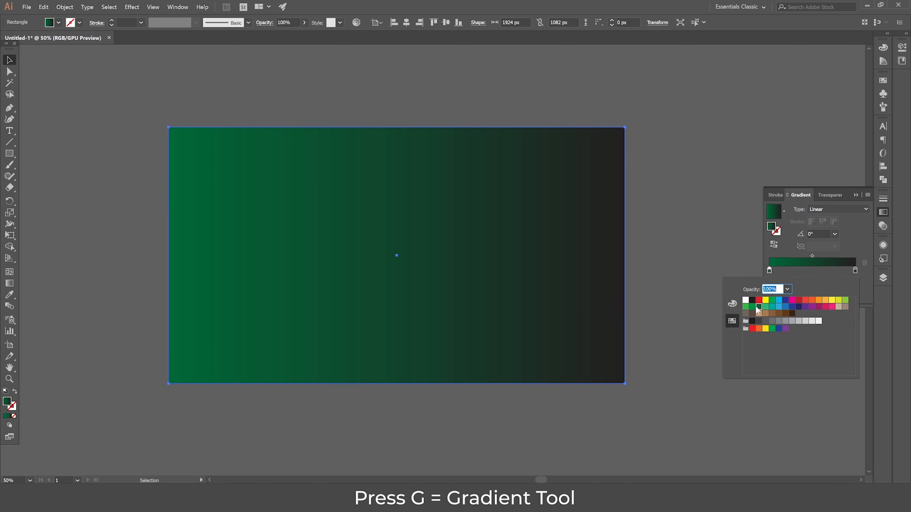
Step: Change the background rectangle's gradient type to Radial and send the rectangle to the back behind the wave blends
left_click(836, 211)
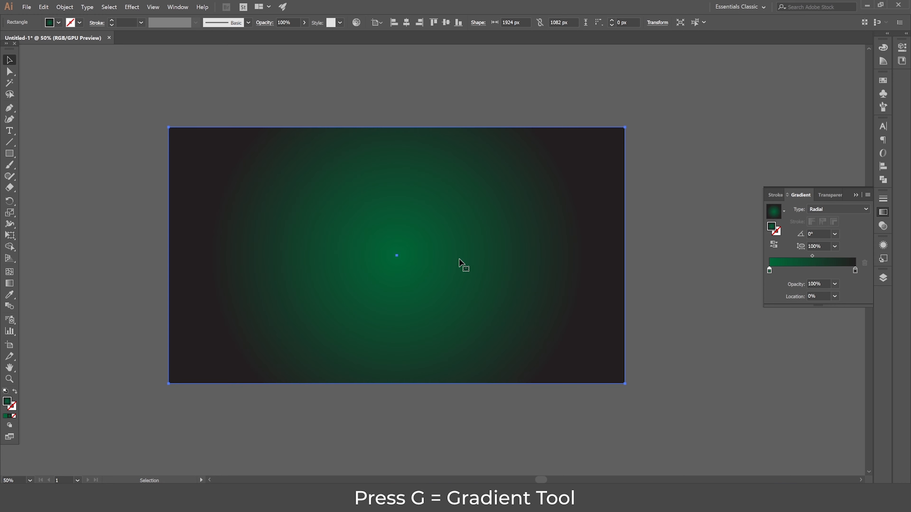
right_click(450, 252)
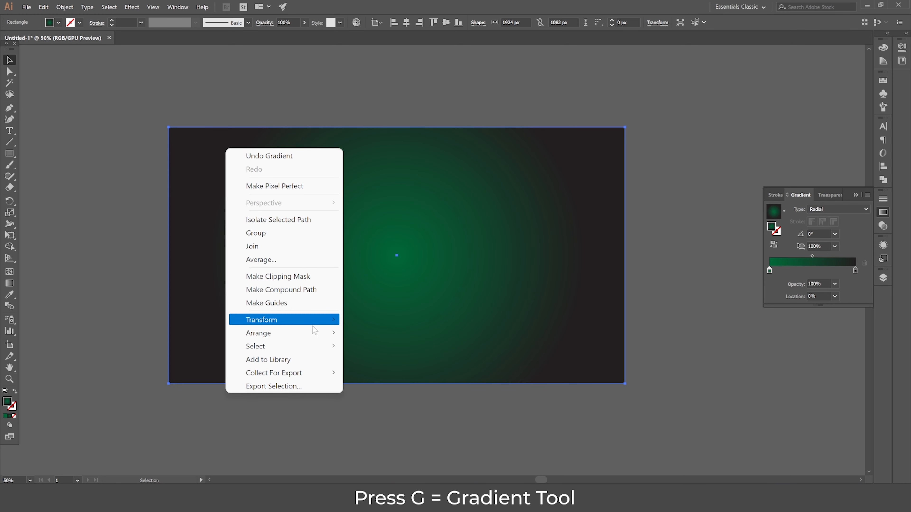
mouse_move(315, 332)
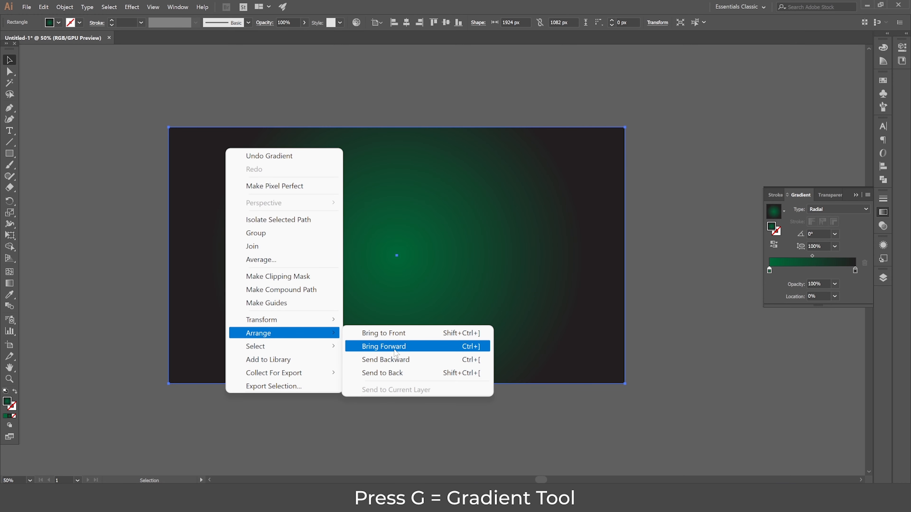
left_click(404, 373)
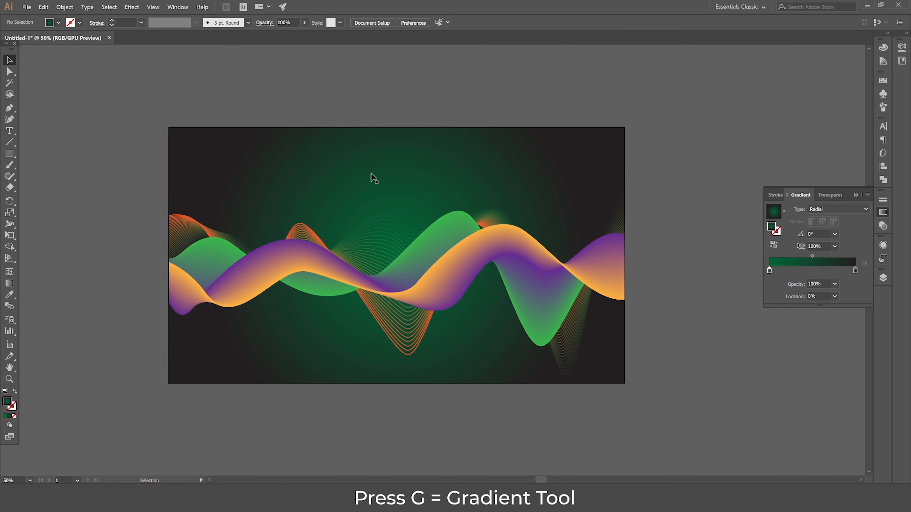
Step: Widen the background rectangle's radial gradient with the Gradient tool so its radius extends beyond the artboard's right edge
key("g")
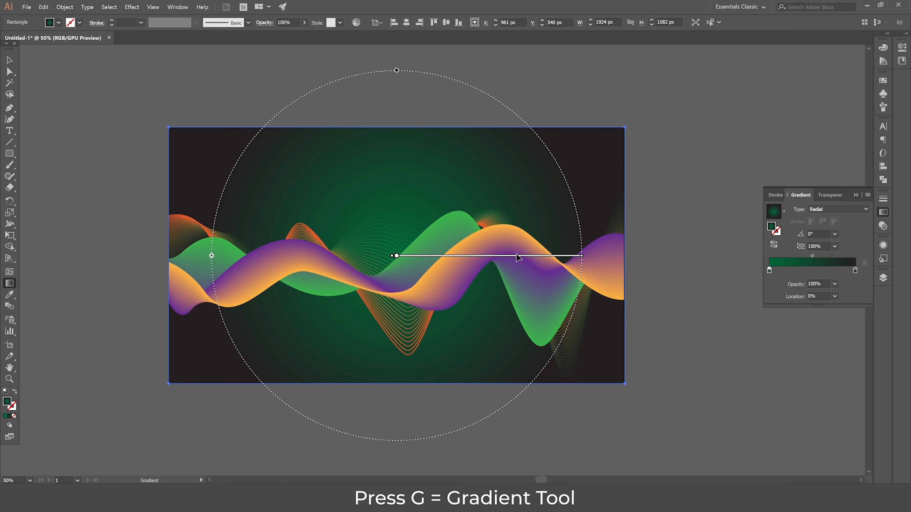
left_click_drag(581, 255, 668, 256)
scroll(406, 272, "up", 1)
key("v")
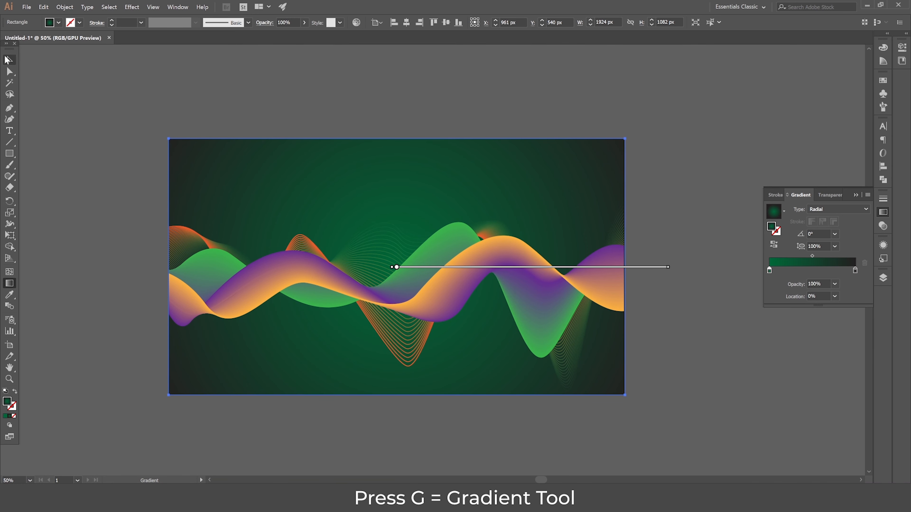
scroll(318, 284, "up", 1)
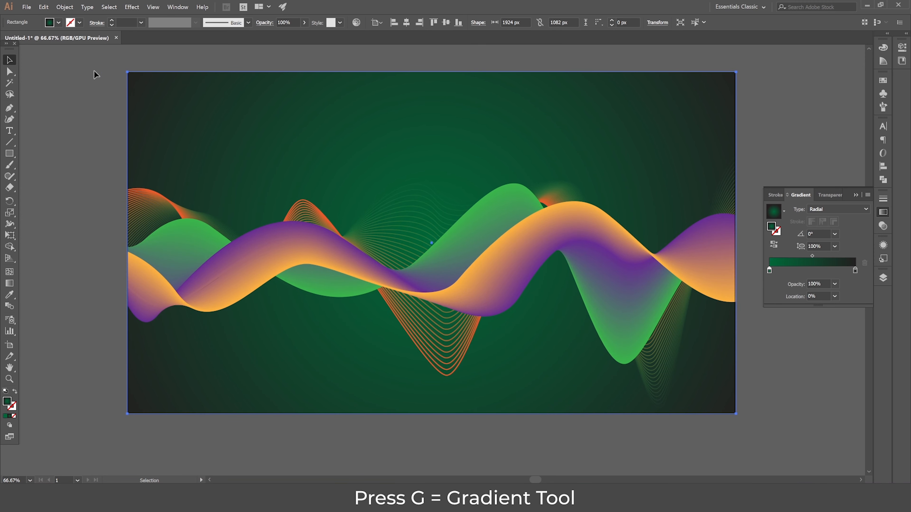
scroll(317, 186, "up", 1)
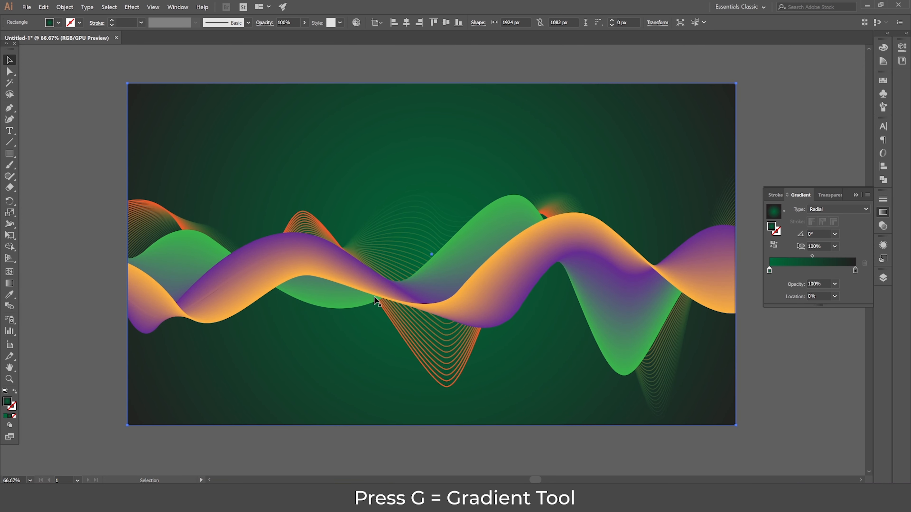
Step: Move the clipped wave group slightly upward on the background and deselect it
left_click(365, 285)
left_click_drag(364, 285, 364, 268)
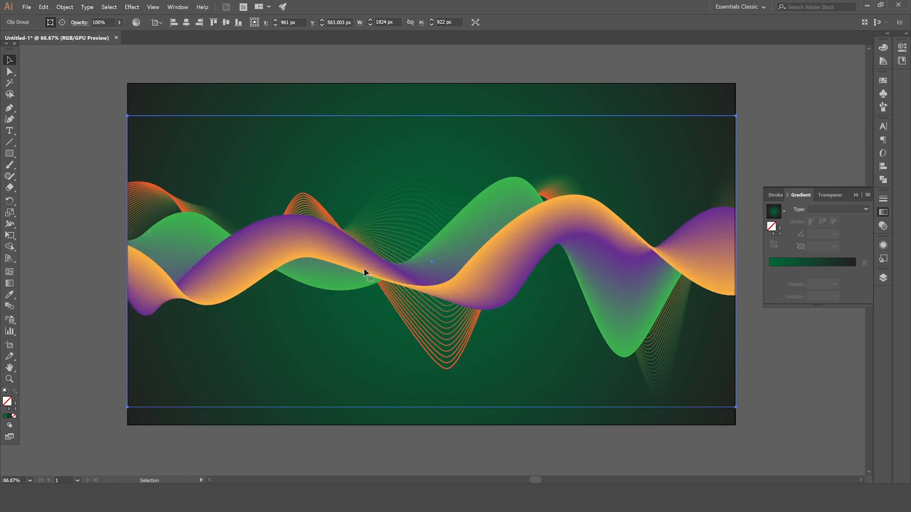
left_click(83, 69)
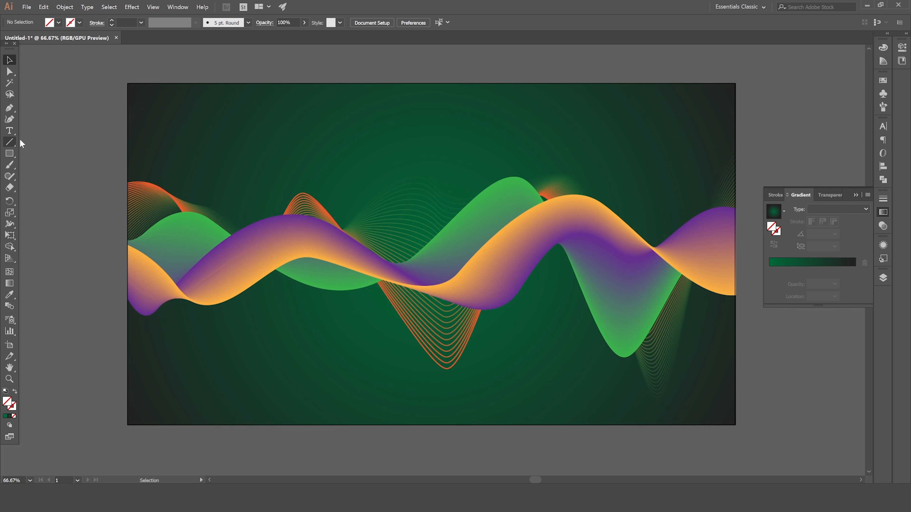
Step: Draw a closed shape with the Pen tool, curving from the artboard's upper-left to its lower-right and closing along the bottom and left edges
left_click(10, 109)
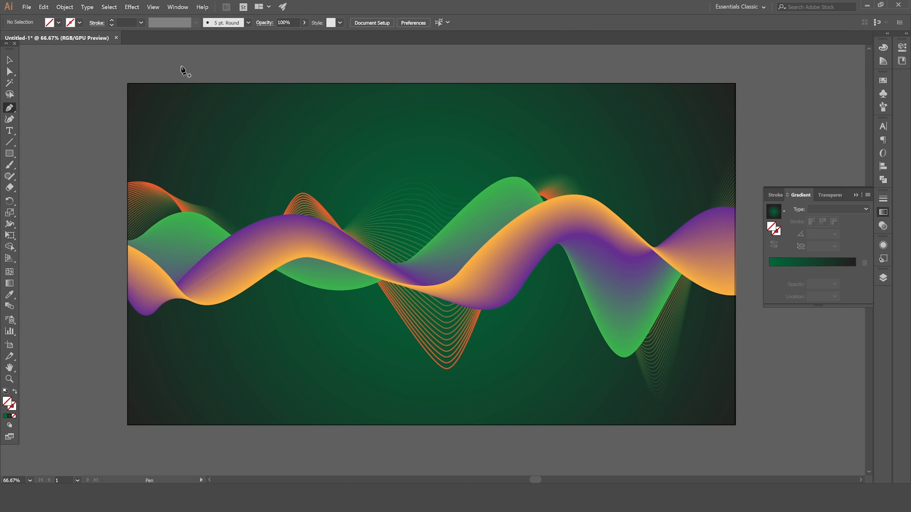
left_click(121, 68)
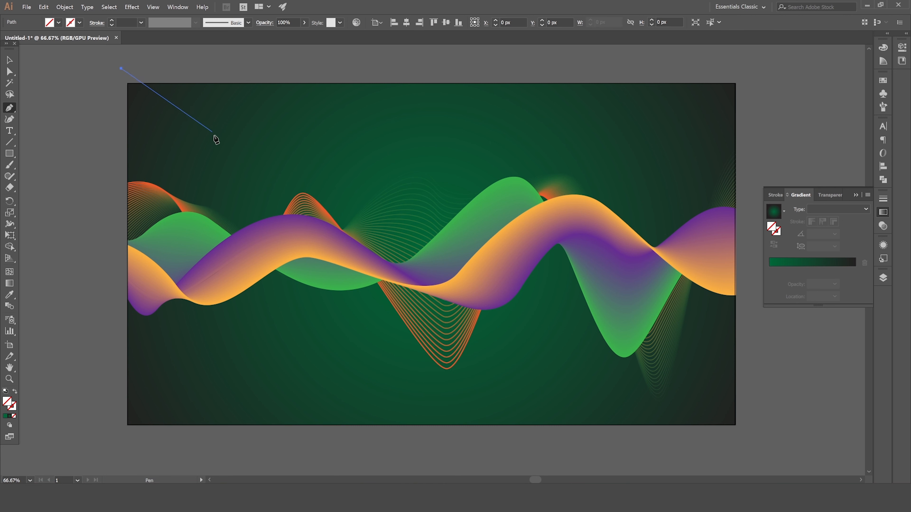
left_click_drag(213, 134, 234, 199)
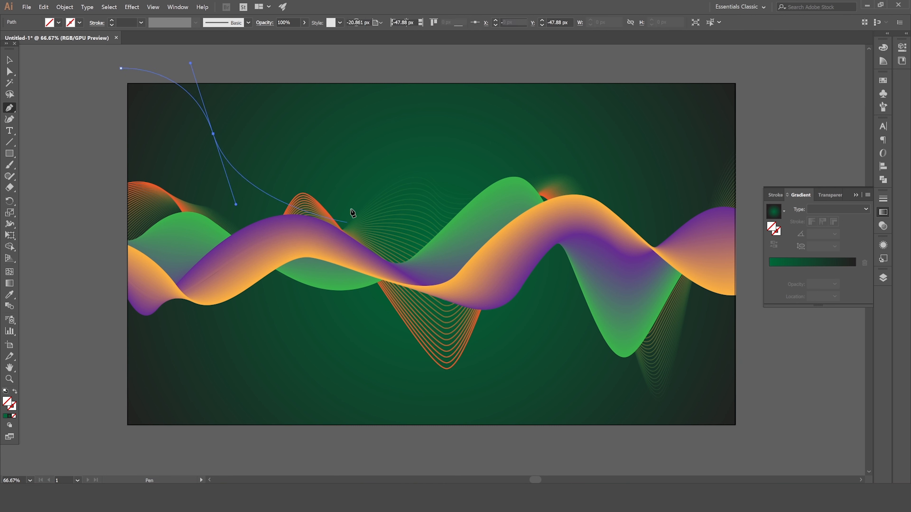
left_click_drag(439, 173, 458, 238)
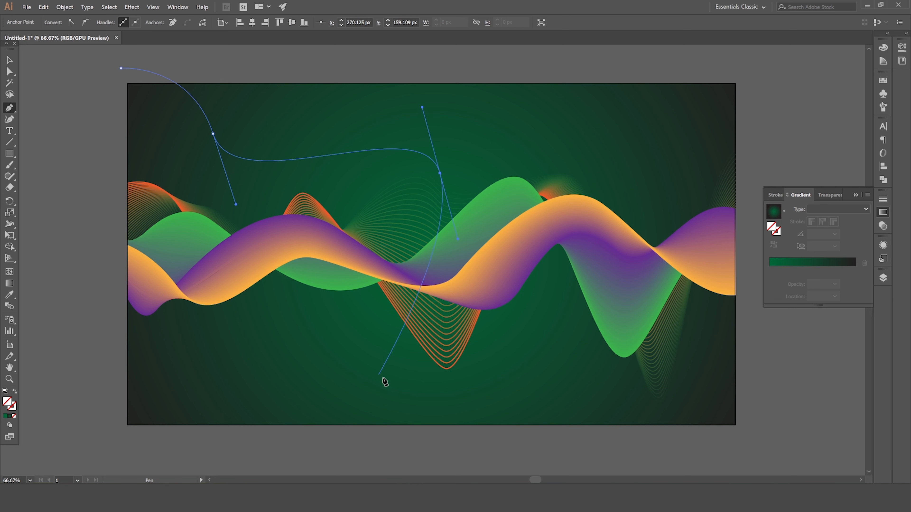
left_click_drag(381, 377, 459, 371)
left_click_drag(564, 343, 616, 404)
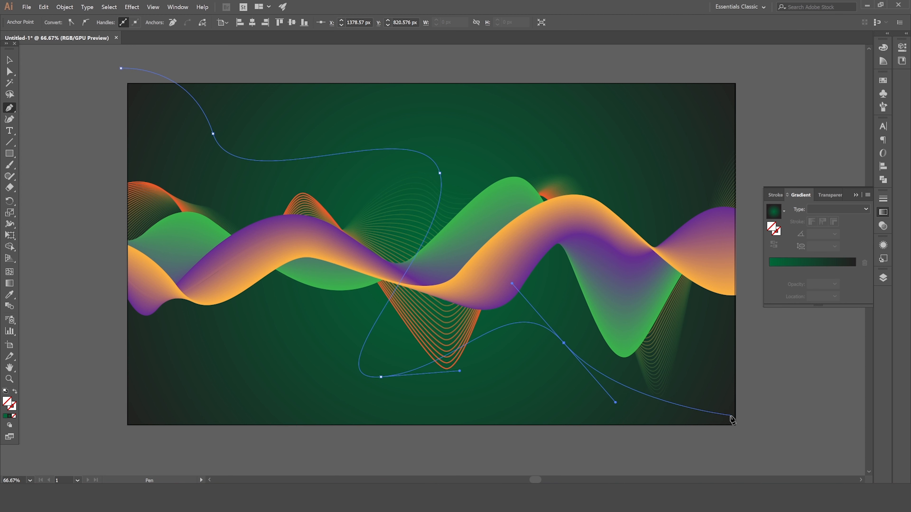
left_click(735, 392)
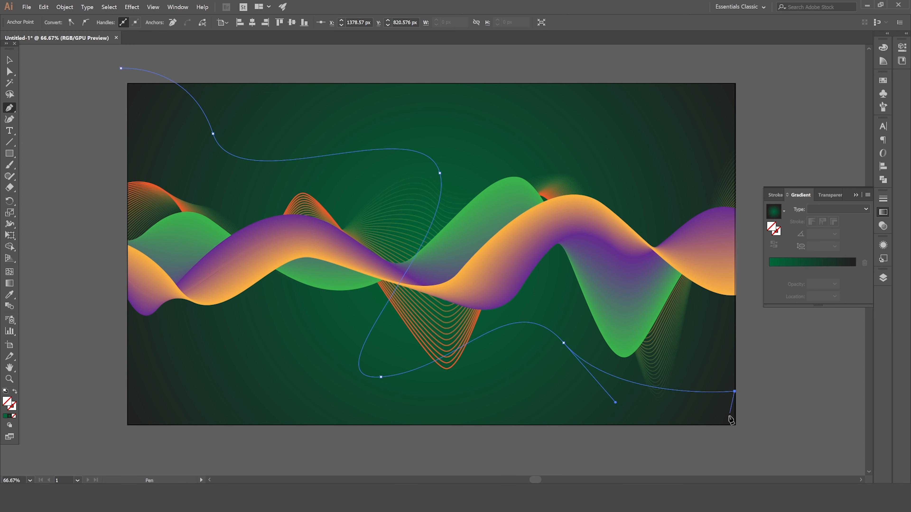
left_click(735, 426)
left_click(128, 426)
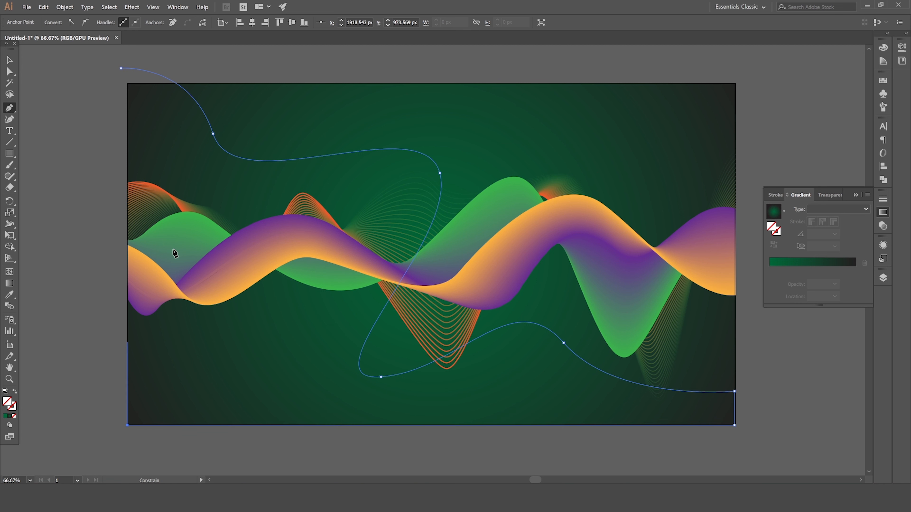
left_click(121, 69)
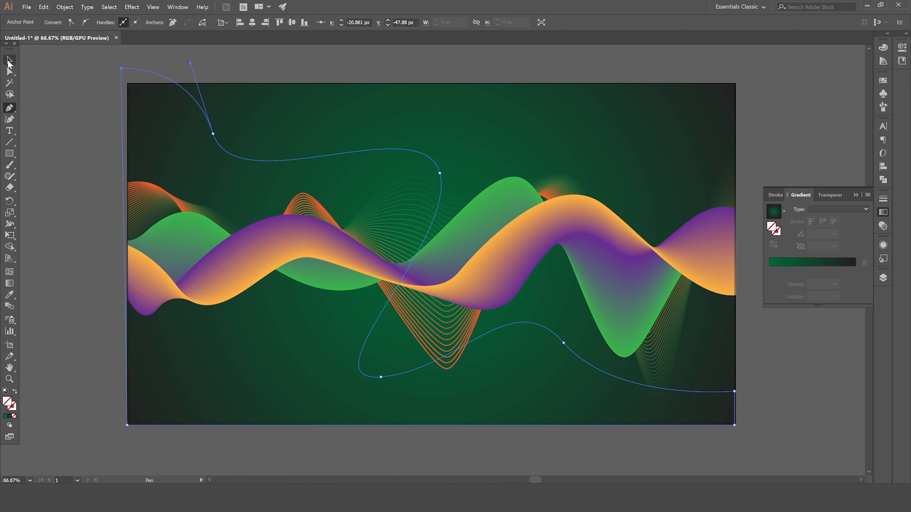
Step: Move the wavy shape's upper-left anchor onto the background's corner at X -1 px, Y -1 px and adjust the next anchor's handle
left_click(10, 72)
left_click_drag(122, 70, 129, 84)
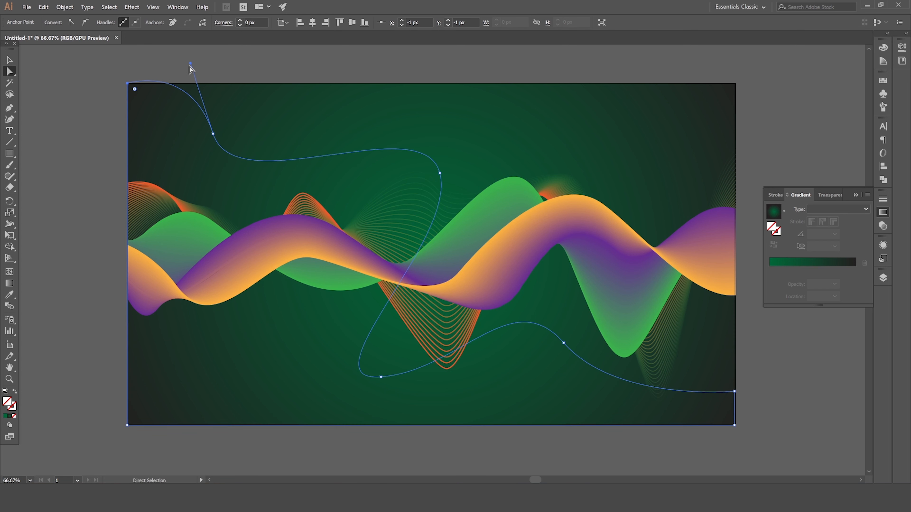
left_click_drag(190, 63, 196, 86)
Step: Align the wavy shape's two right-hand anchors with the background's right edge, making the shape about 1923 px wide
scroll(754, 430, "up", 6)
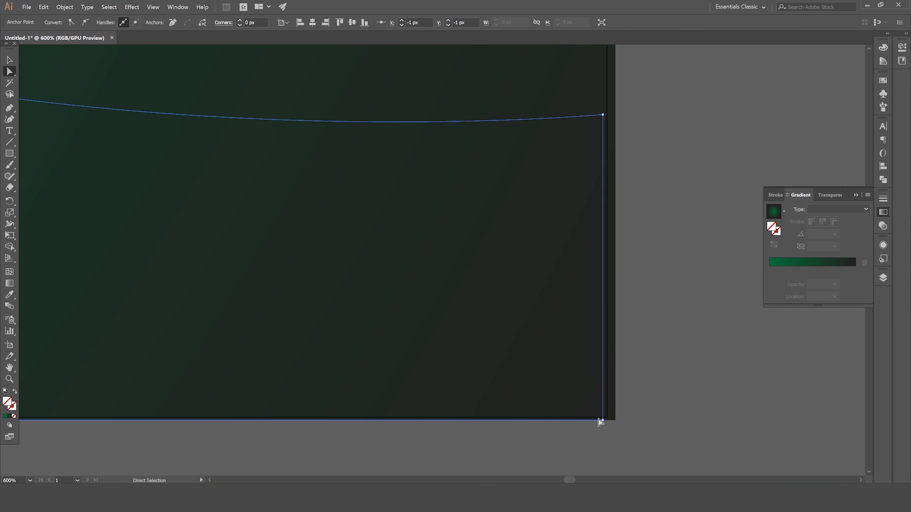
left_click(603, 419)
left_click_drag(606, 117, 615, 117)
scroll(614, 117, "down", 7)
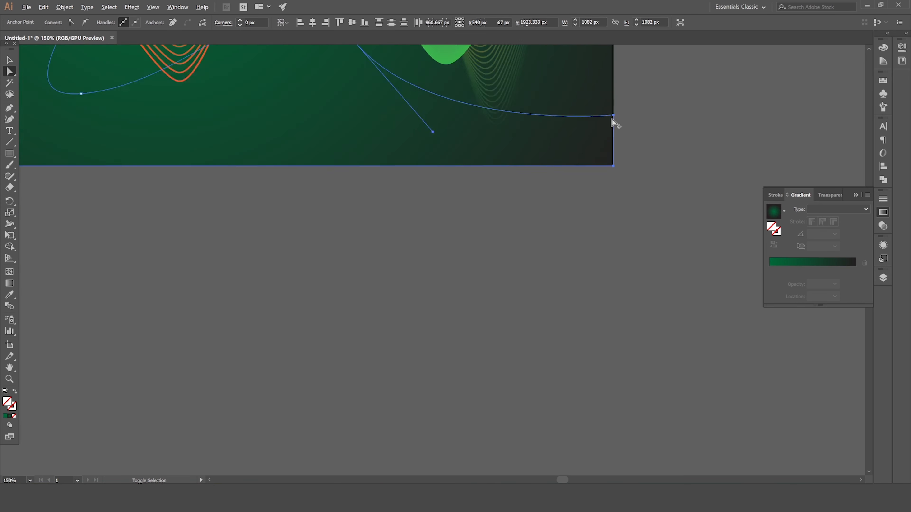
scroll(524, 176, "up", 2)
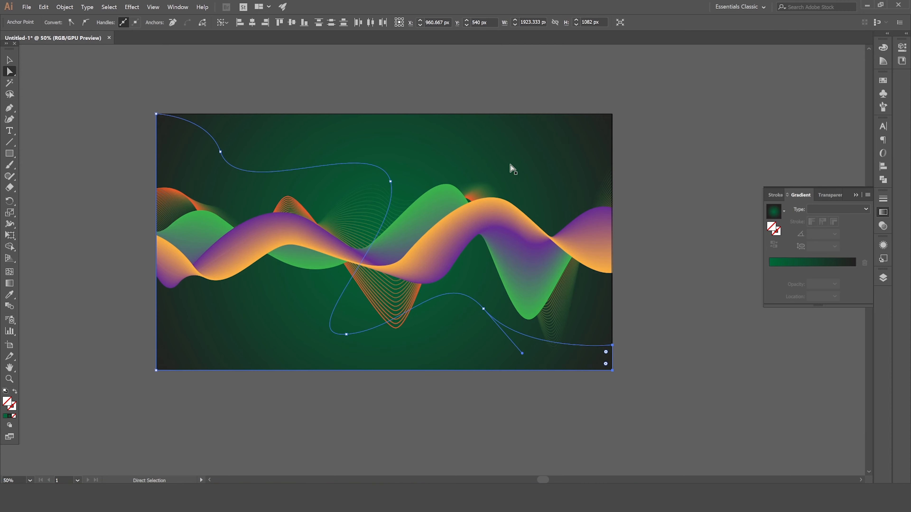
left_click_drag(395, 112, 421, 111)
scroll(409, 150, "up", 1)
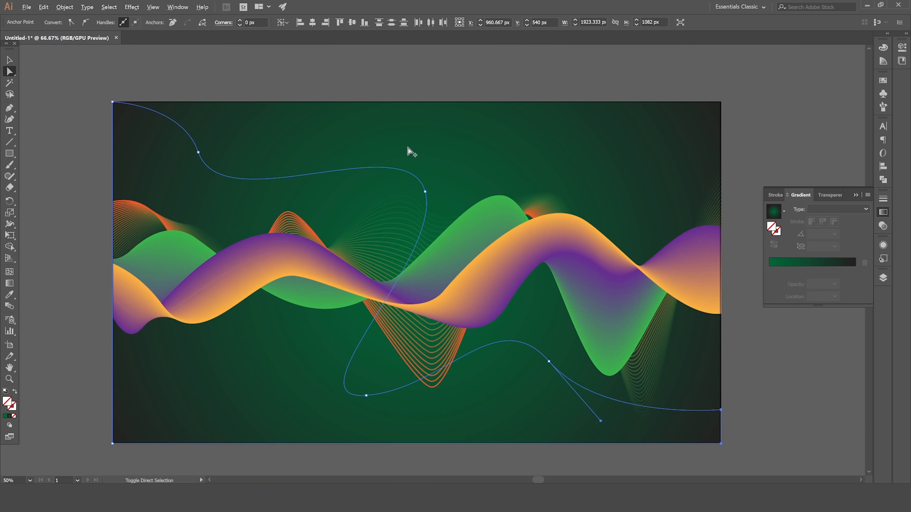
Step: Select the wavy shape and fill it with the background rectangle's green-to-black radial gradient using the Eyedropper
left_click(9, 60)
left_click(45, 88)
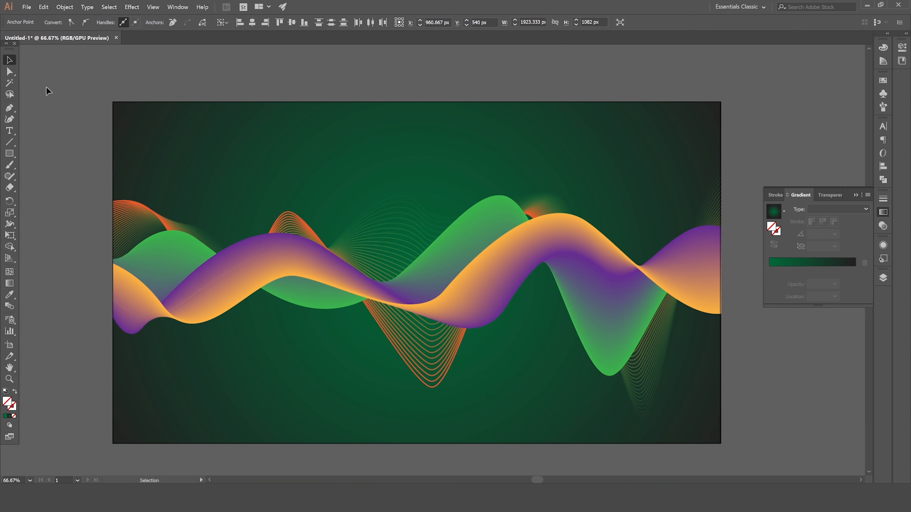
left_click(168, 127)
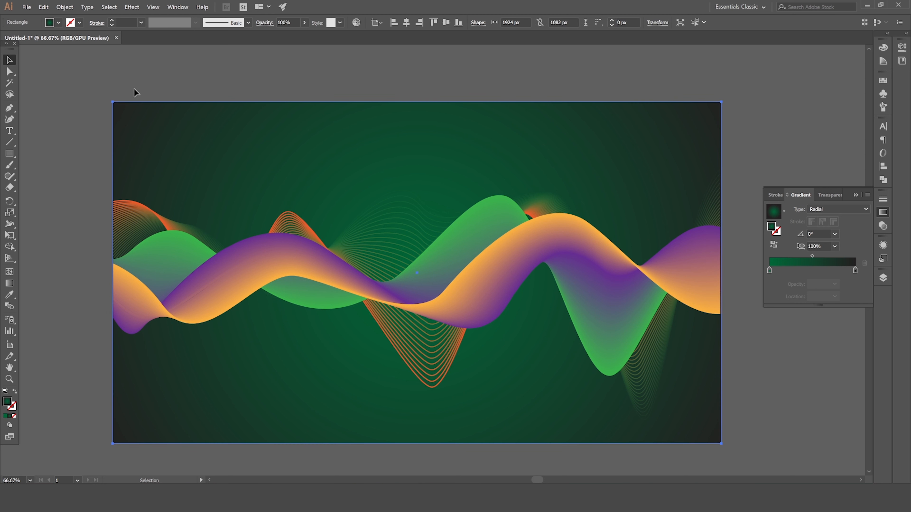
left_click_drag(134, 90, 176, 146)
left_click(215, 86)
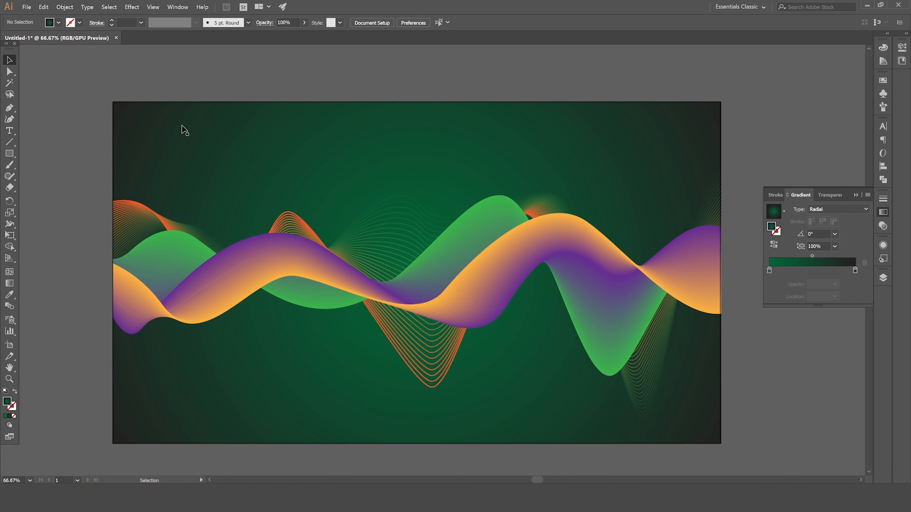
left_click(181, 143)
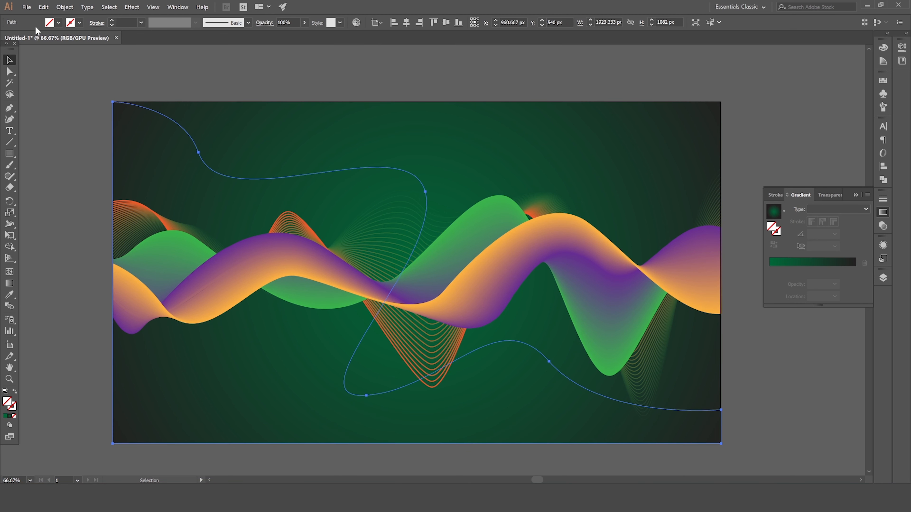
left_click(14, 296)
left_click(256, 136)
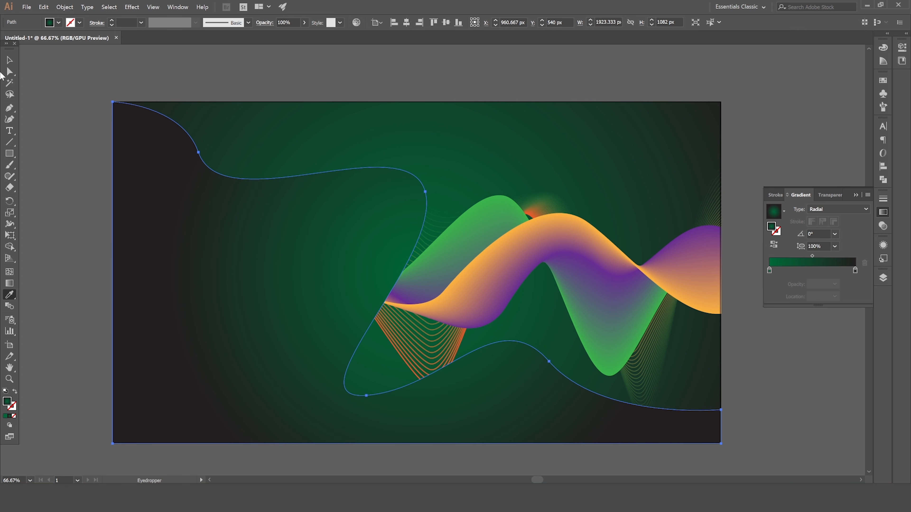
Step: Shift the wavy shape's radial gradient centre toward its lower-left area, enlarge the gradient's radius, and deselect the shape
left_click(10, 60)
key("g")
scroll(301, 300, "down", 1)
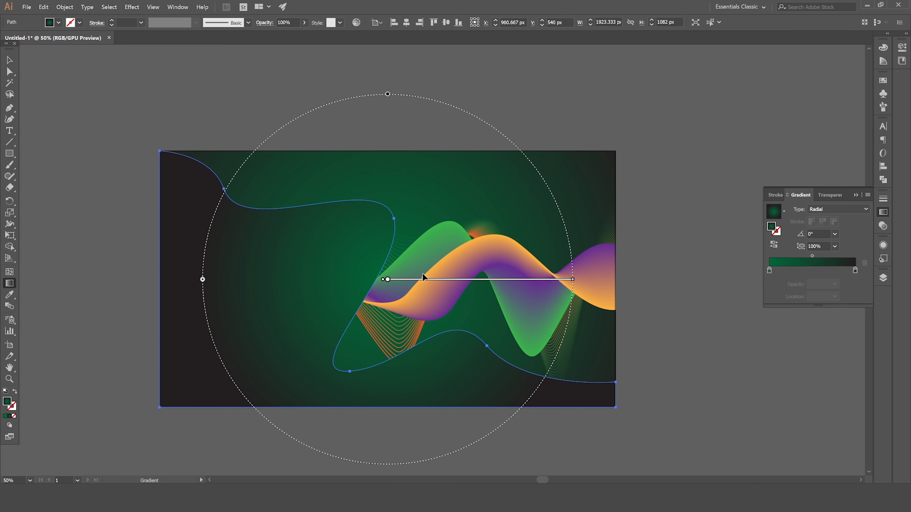
left_click_drag(424, 279, 283, 305)
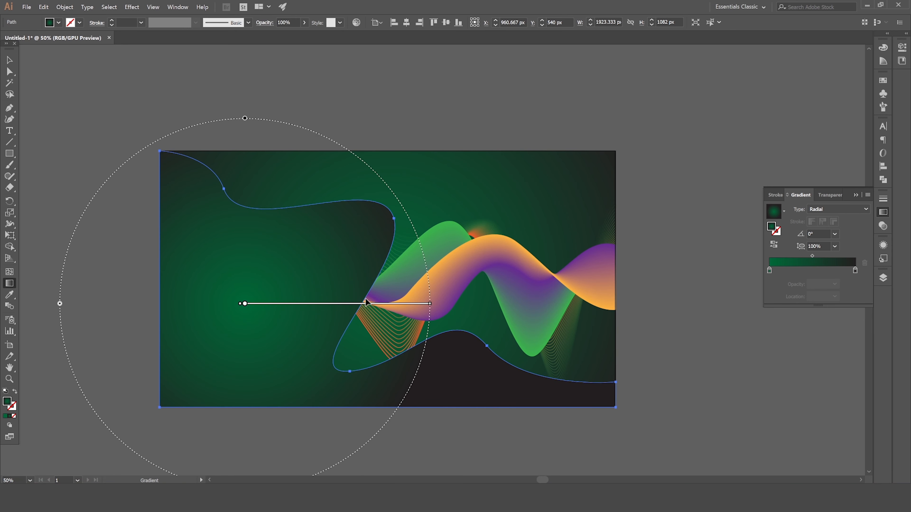
left_click_drag(430, 304, 514, 304)
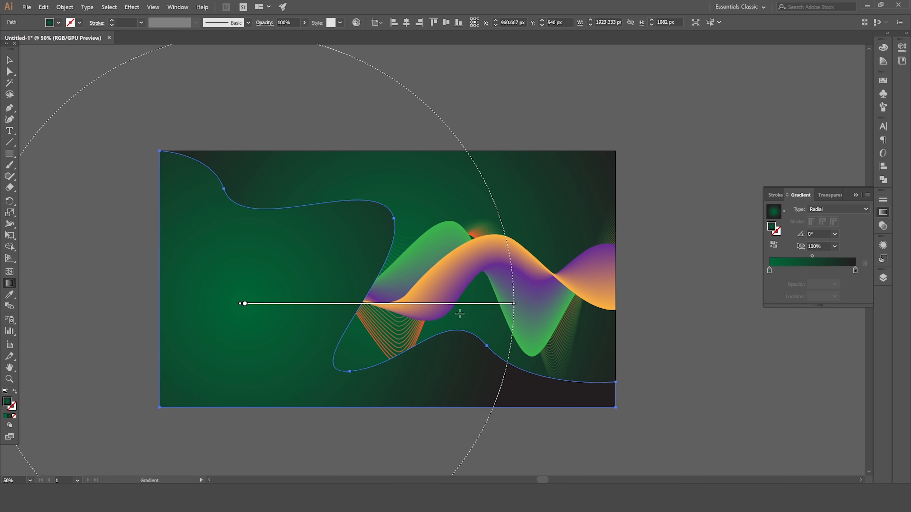
mouse_move(416, 305)
left_mouse_down()
mouse_move(477, 340)
mouse_move(497, 377)
mouse_move(457, 368)
left_mouse_up()
left_click(7, 59)
key("ctrl+shift+a")
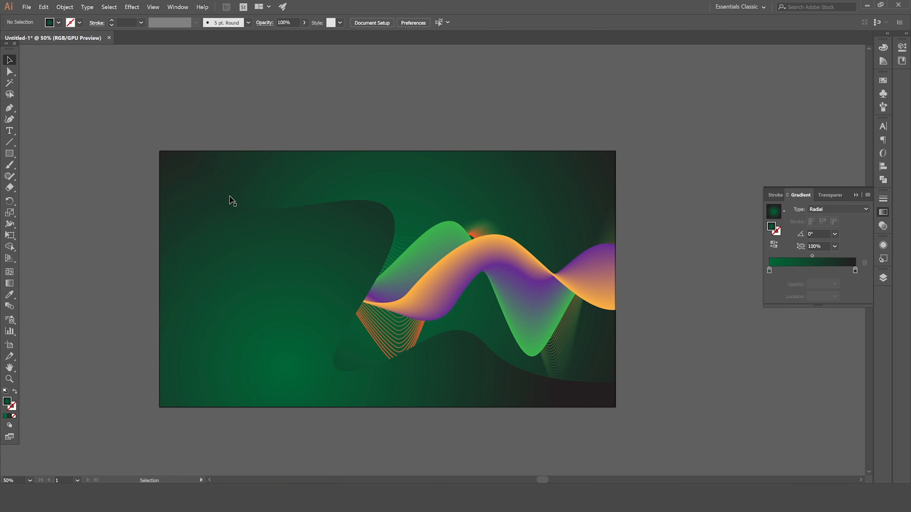
Step: Send the wavy shape backward so it sits between the wave blends and the background rectangle, then deselect it
left_click(297, 220)
right_click(296, 221)
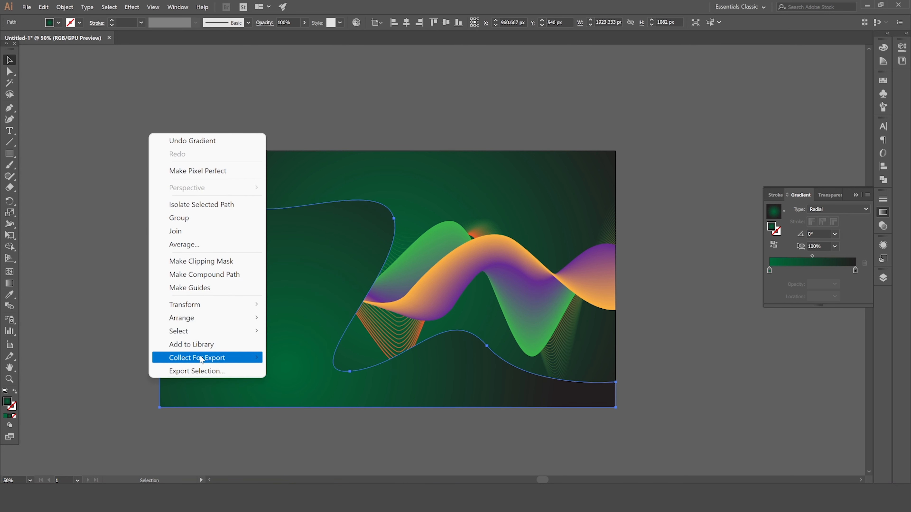
mouse_move(210, 315)
left_click(299, 345)
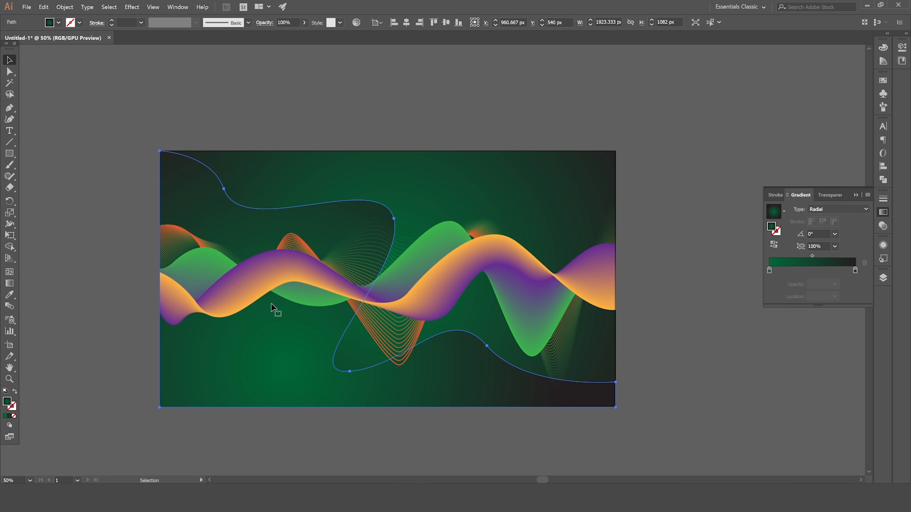
left_click(296, 106)
scroll(301, 126, "down", 1)
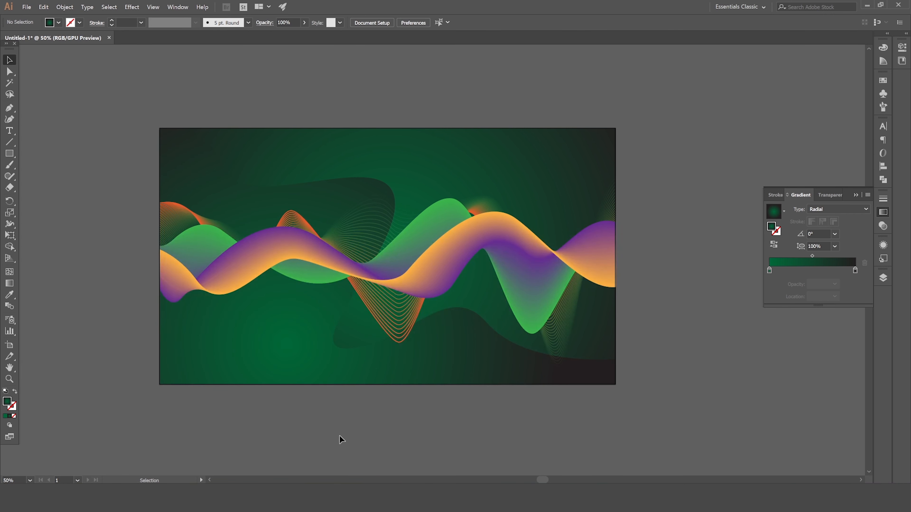
Step: Change the curved background shape's green-to-black gradient from radial to Linear at 0°, and deselect the shape
left_click(265, 196)
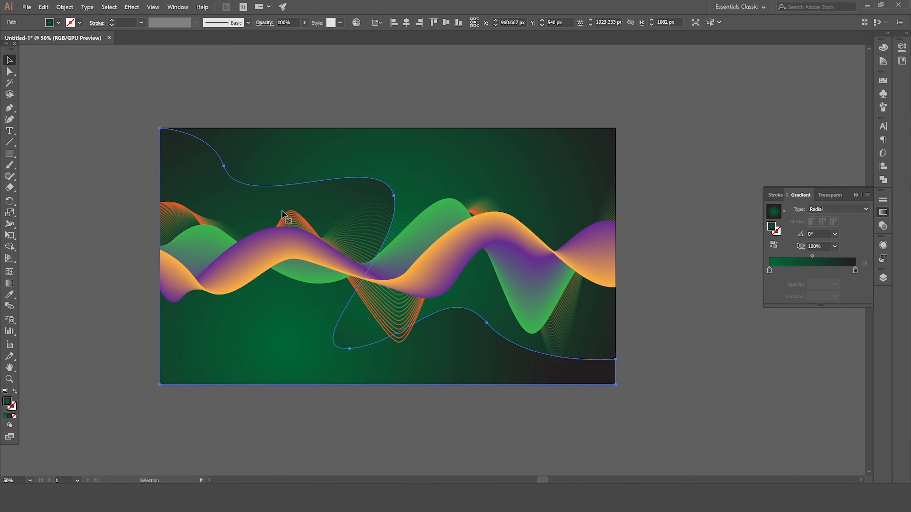
left_click(827, 209)
left_click(827, 220)
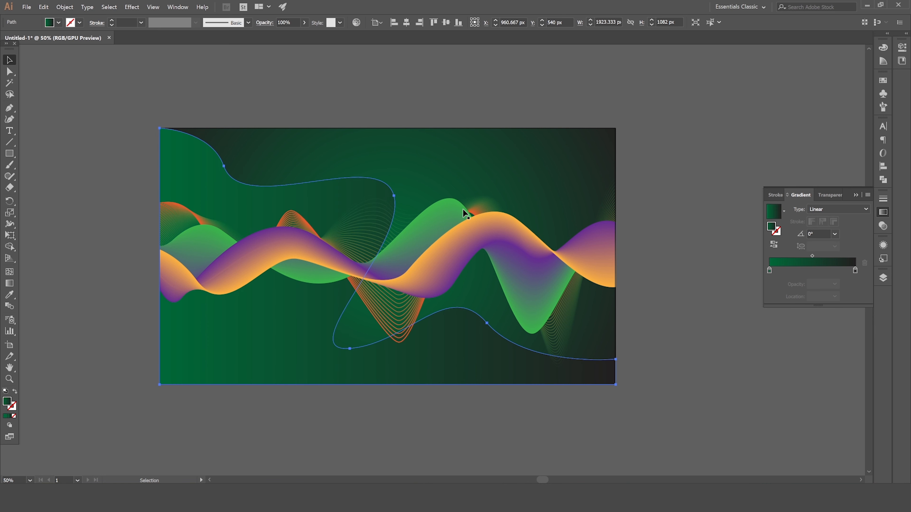
left_click(384, 81)
scroll(402, 402, "down", 2)
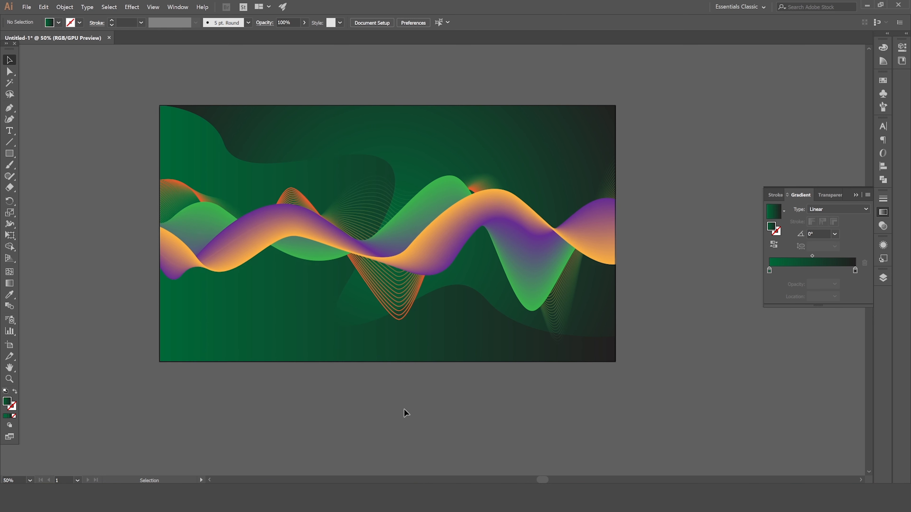
scroll(404, 417, "down", 1)
scroll(404, 416, "up", 3)
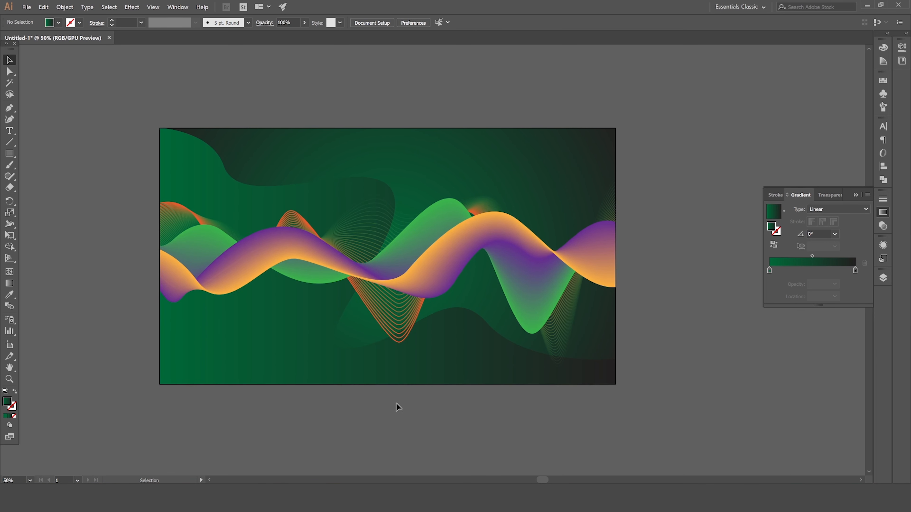
left_click_drag(393, 395, 419, 391)
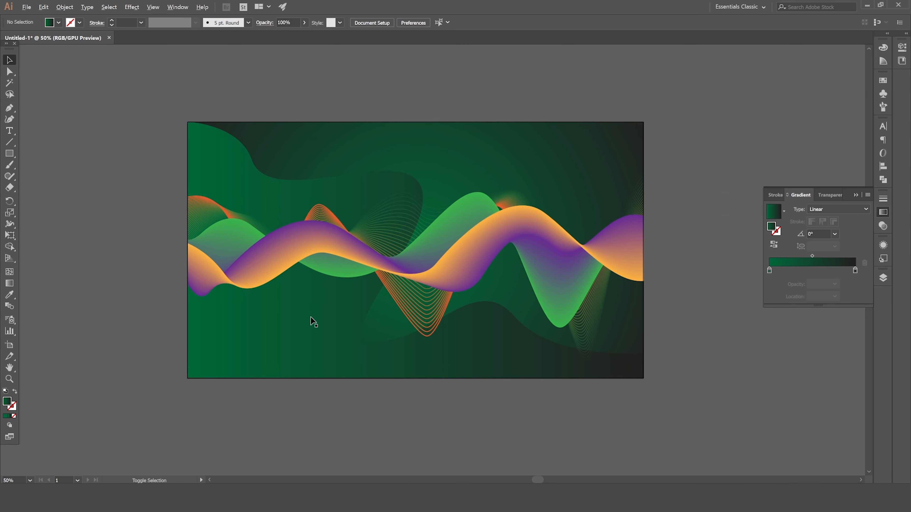
scroll(309, 314, "up", 1)
left_click_drag(417, 319, 415, 341)
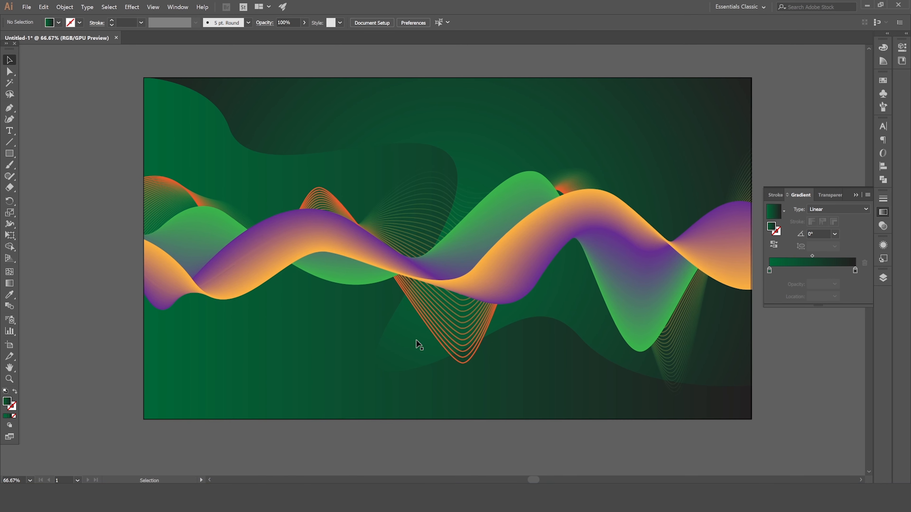